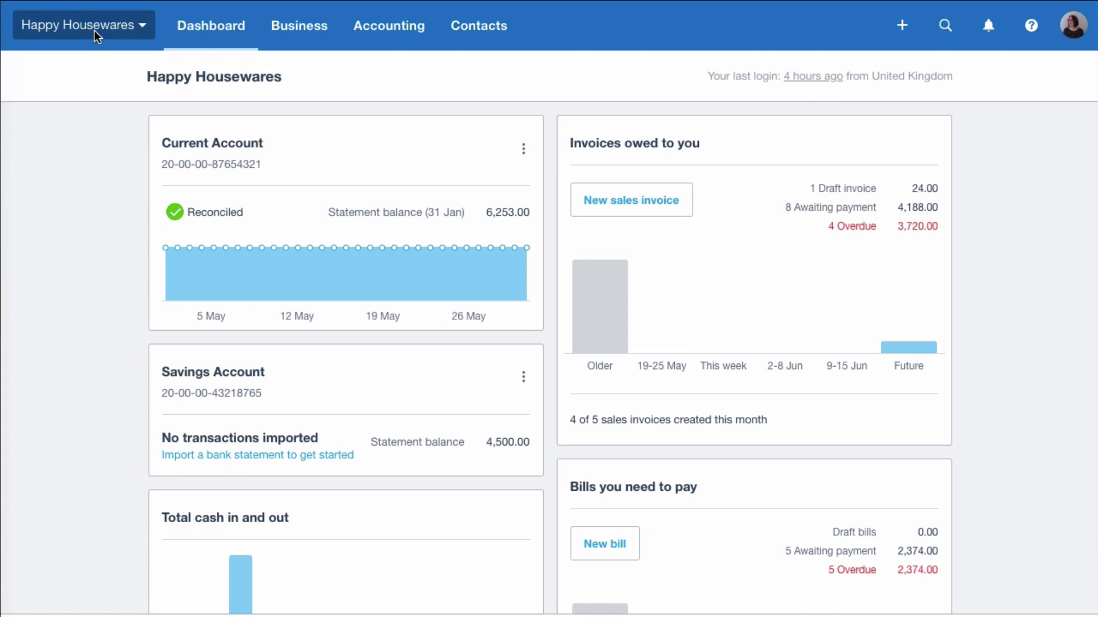
- Switch the blank invoice form from classic to new invoicing
left_click(95, 29)
left_click(51, 206)
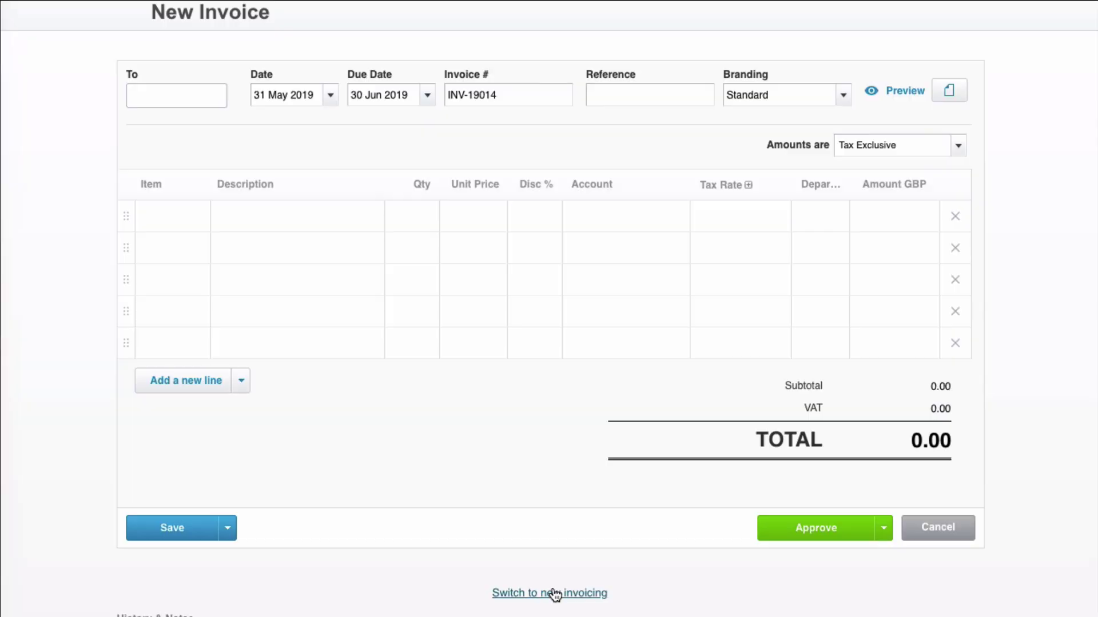
left_click(553, 594)
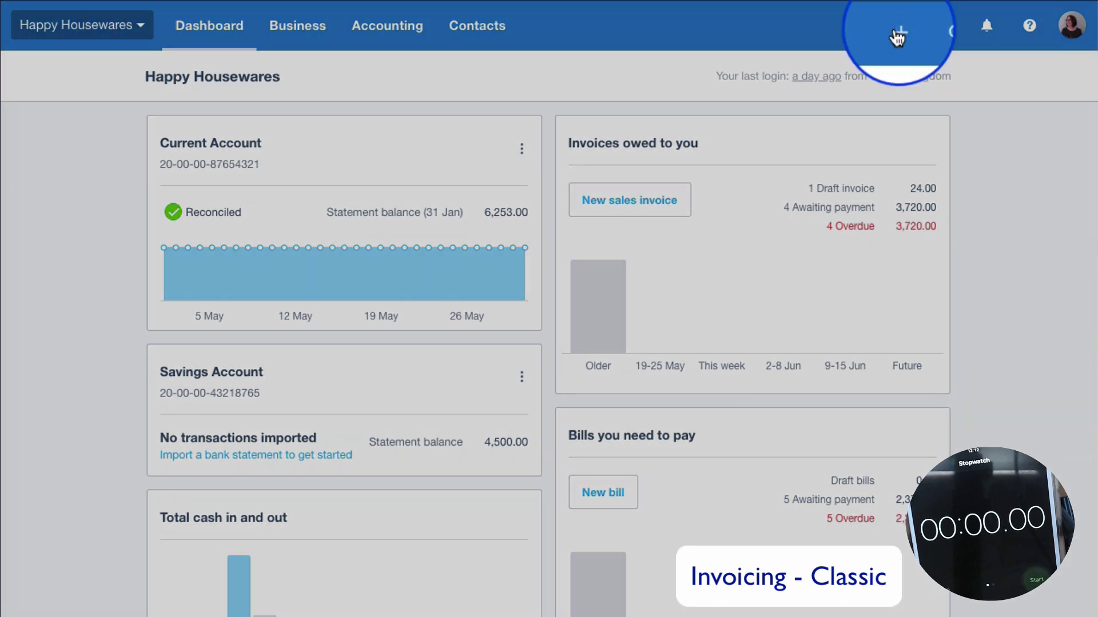
- Create a new sales invoice addressed to the existing contact Cool Kitchens
left_click(897, 31)
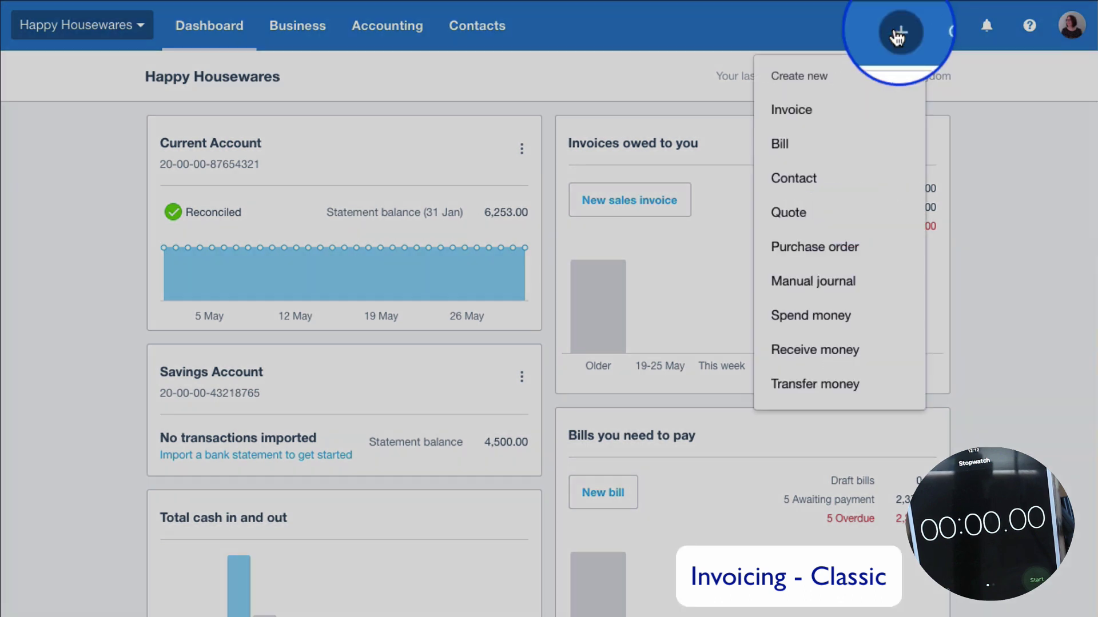
left_click(801, 110)
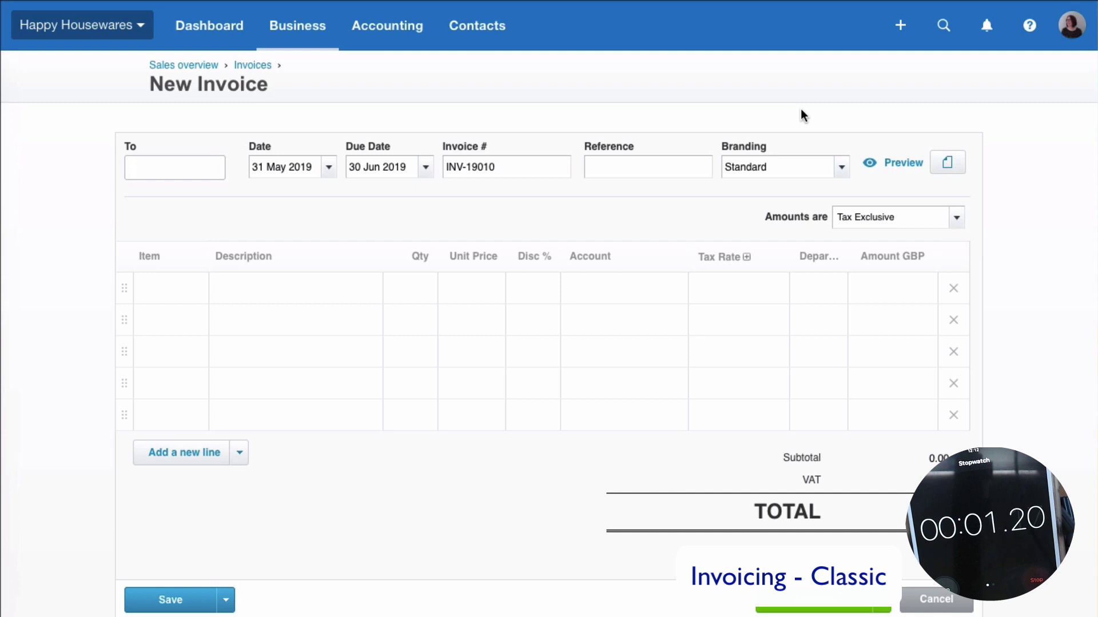
type("Cool")
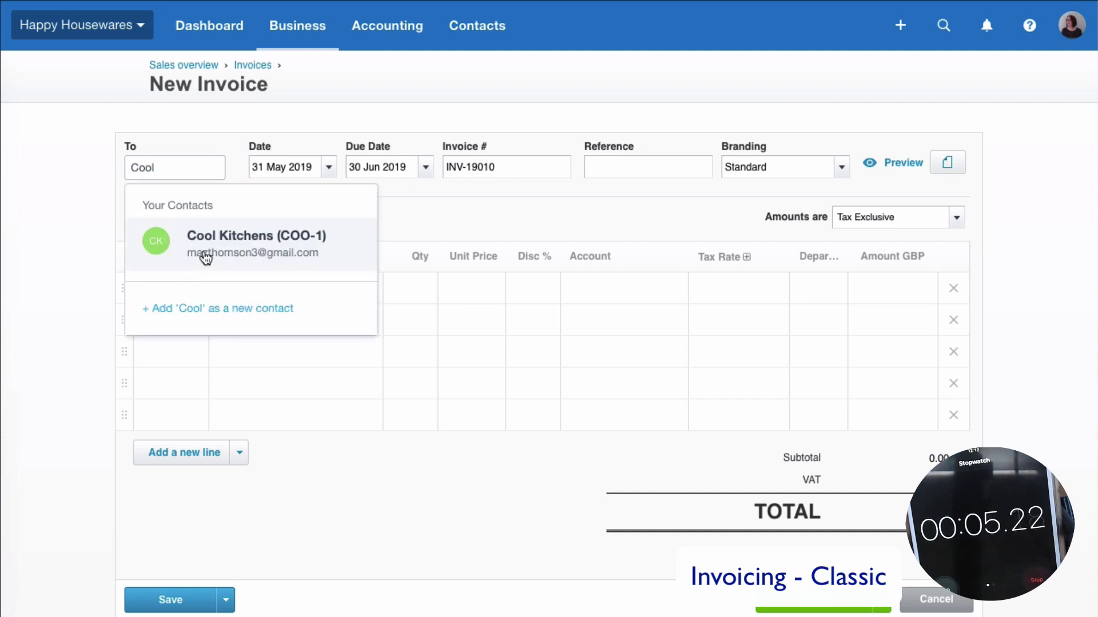
left_click(239, 234)
key("Tab")
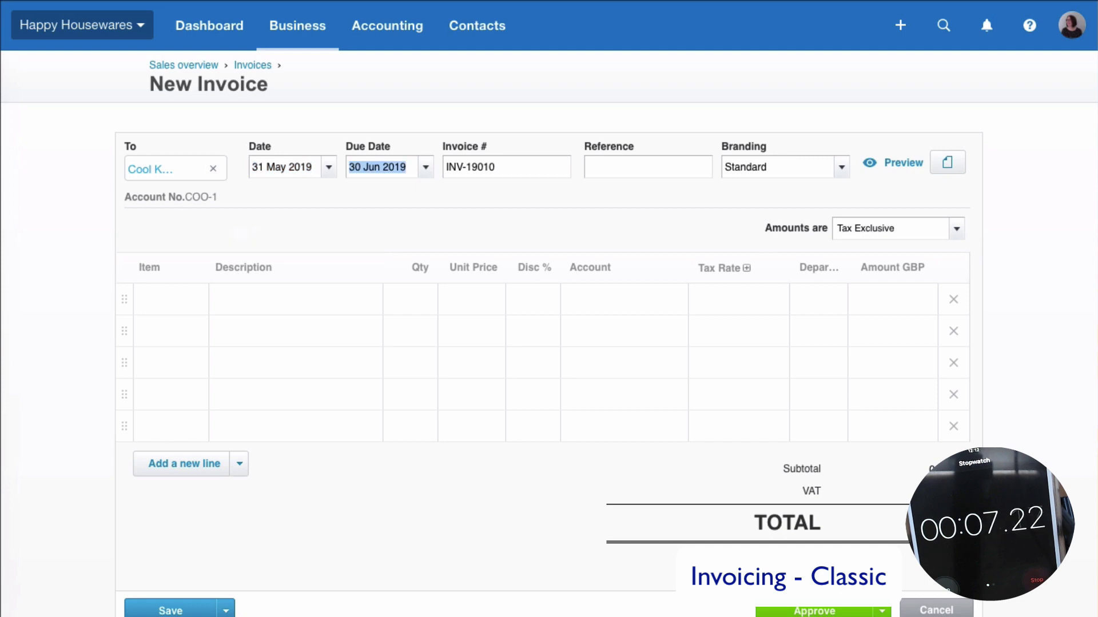
- Fill the first invoice line with the description Stuff, quantity 1 and unit price 100
key("Tab")
key("Tab")
key("Tab")
key("Tab")
key("Tab")
key("Tab")
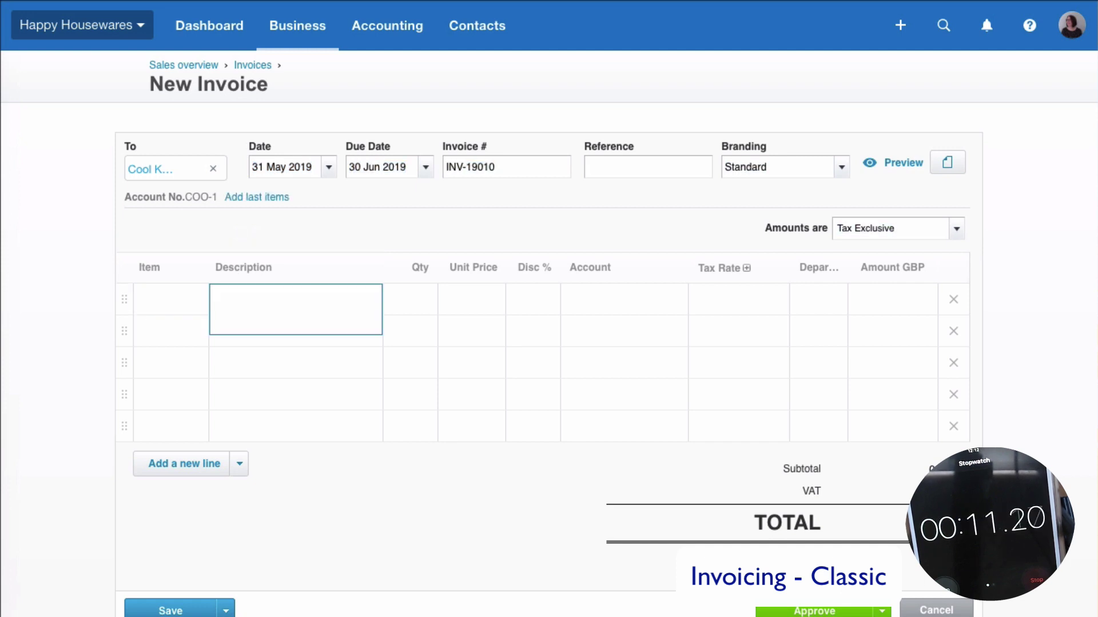
type("Stugg")
key("BackSpace")
key("BackSpace")
type("ff")
key("Tab")
type("1")
key("Tab")
type("100")
key("Tab")
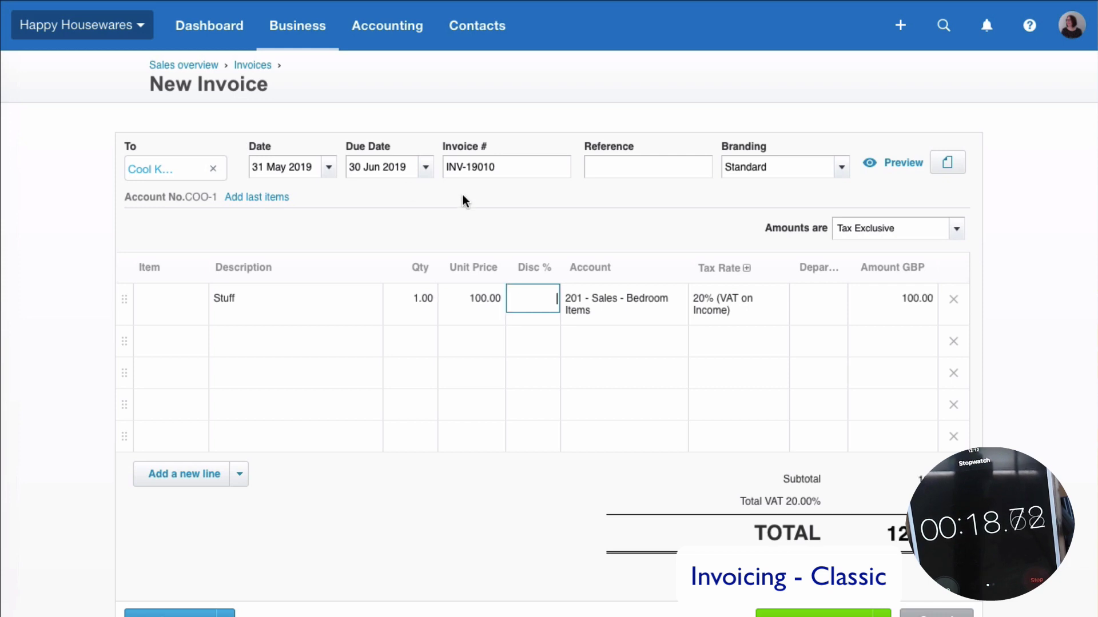
- Set the Stuff line's account to 202 - Sales - Kitchen Items and approve the invoice
left_click(607, 313)
left_click(674, 304)
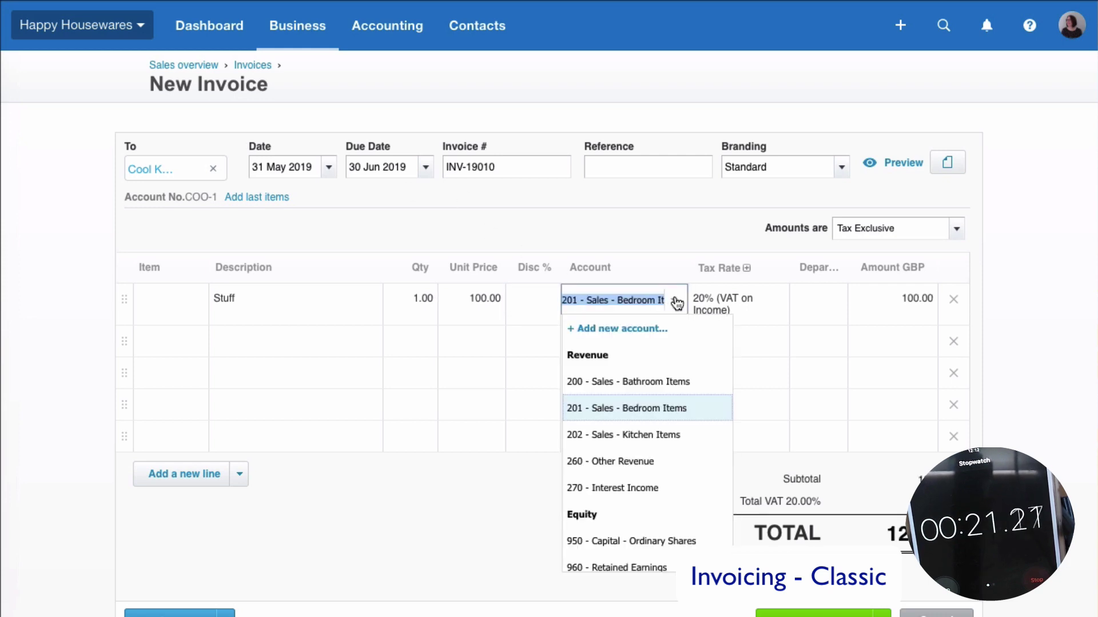
left_click(648, 437)
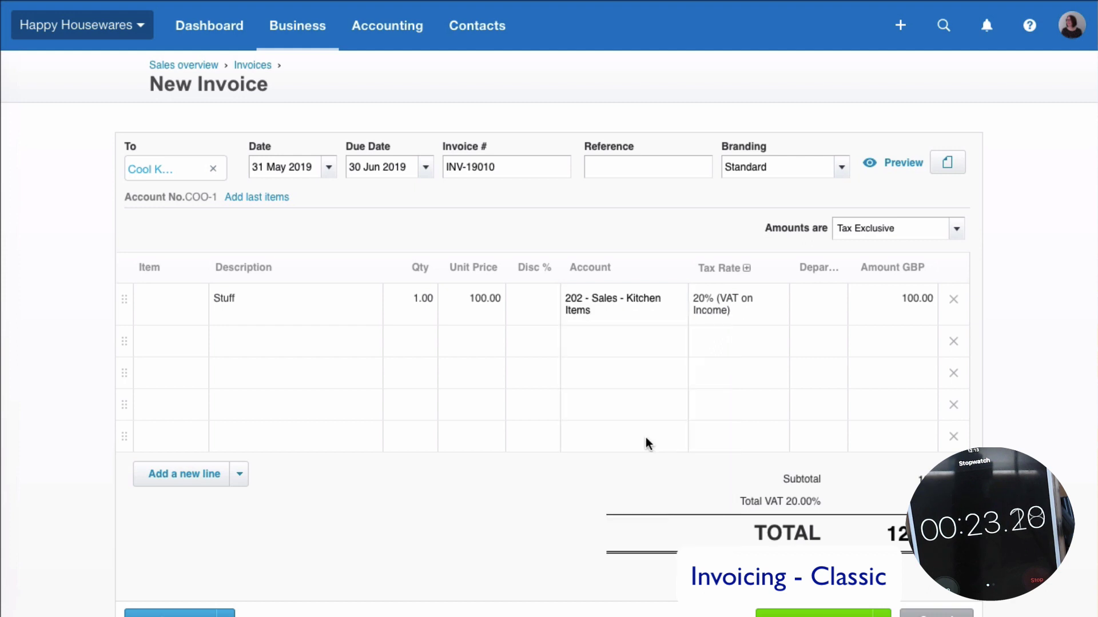
scroll(768, 517, "down", 1)
scroll(768, 521, "down", 1)
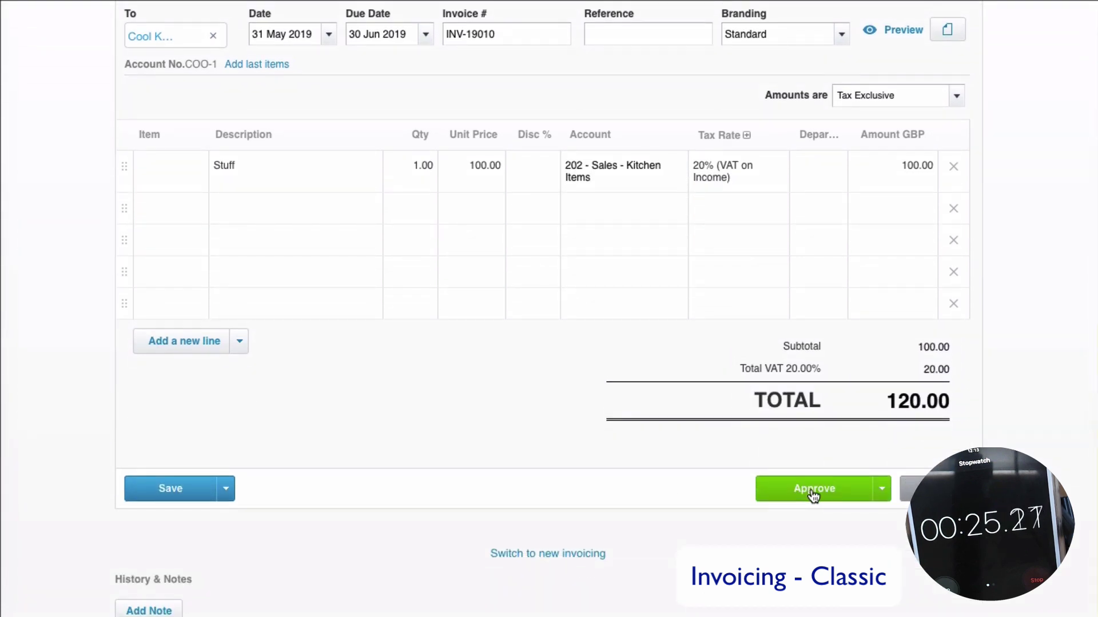
left_click(812, 492)
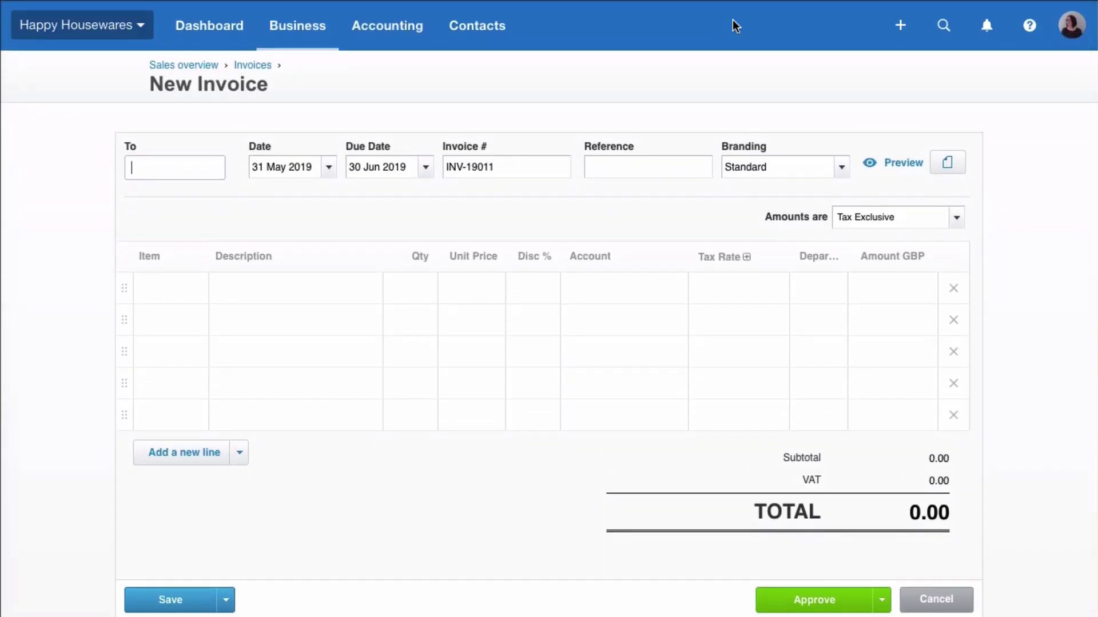
- Switch the blank invoice form to new invoicing and back to classic invoicing
scroll(732, 25, "down", 2)
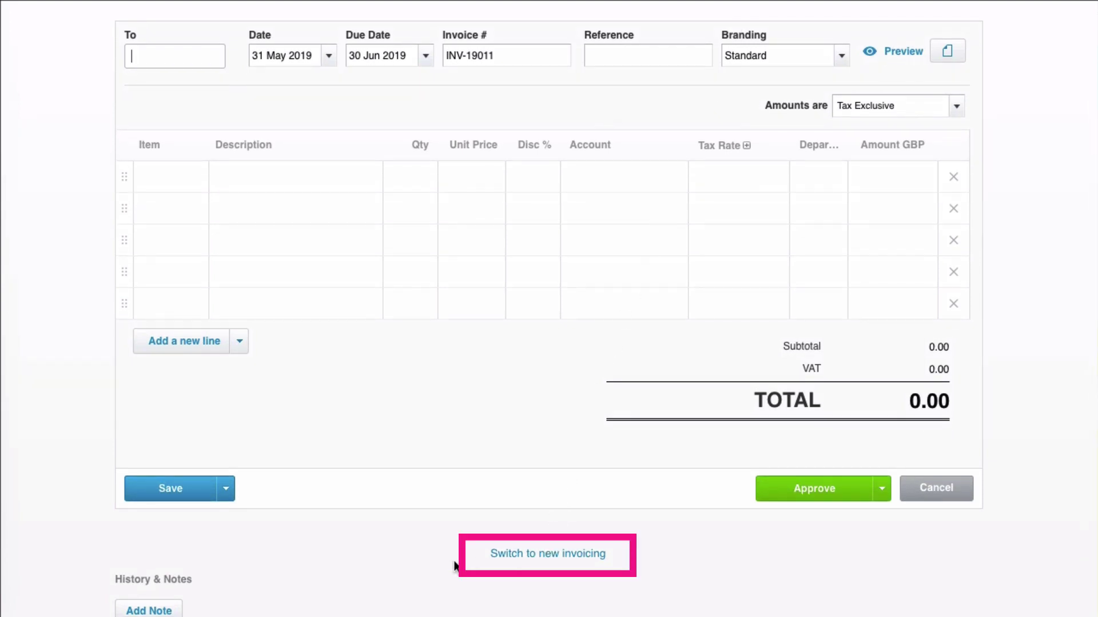
left_click(548, 555)
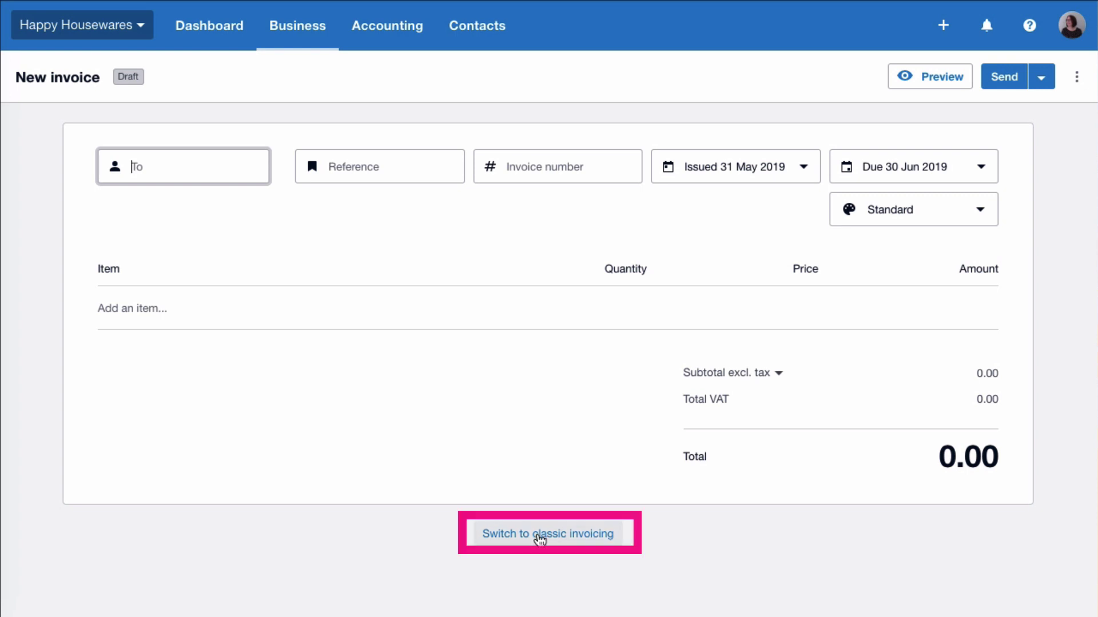
left_click(540, 534)
scroll(539, 540, "down", 1)
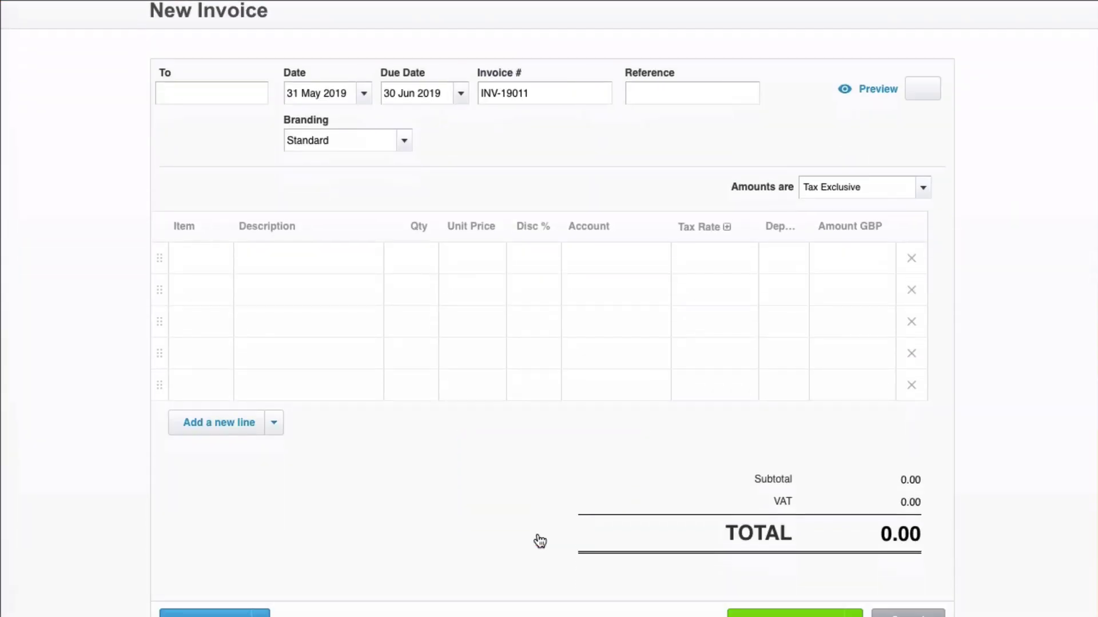
scroll(540, 542, "down", 1)
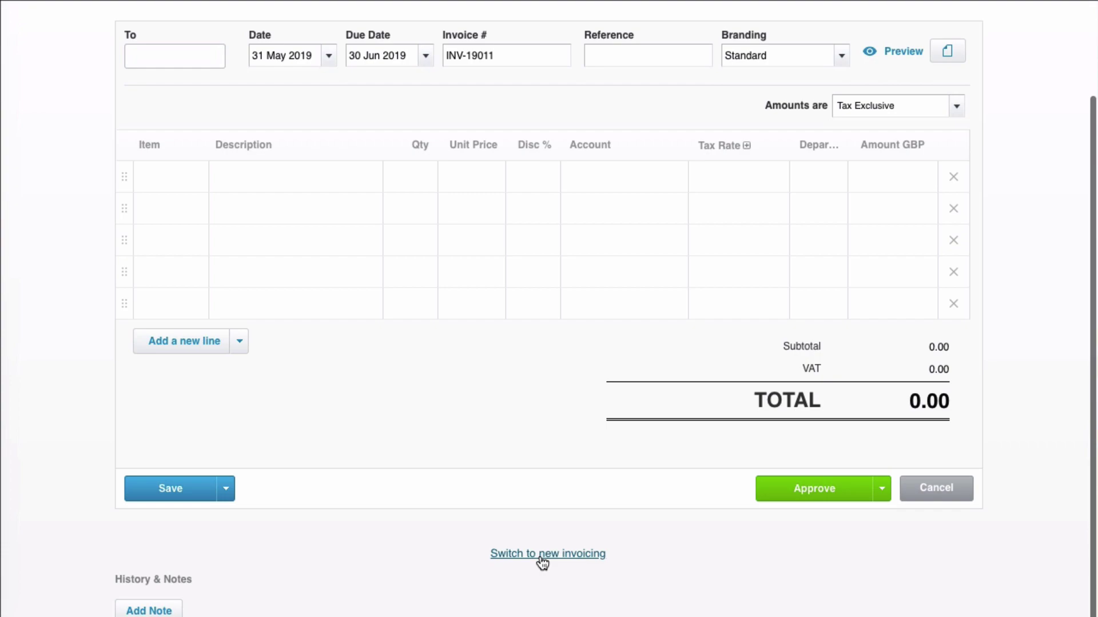
- Switch the blank invoice to new invoicing and address it to Cool Kitchens
left_click(542, 554)
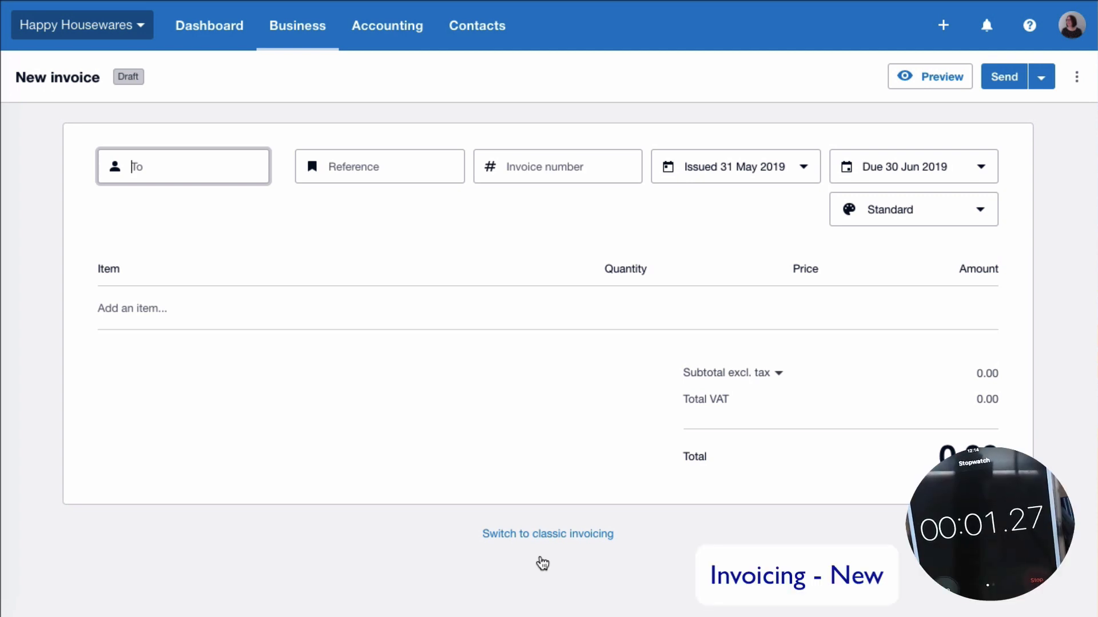
type("cool")
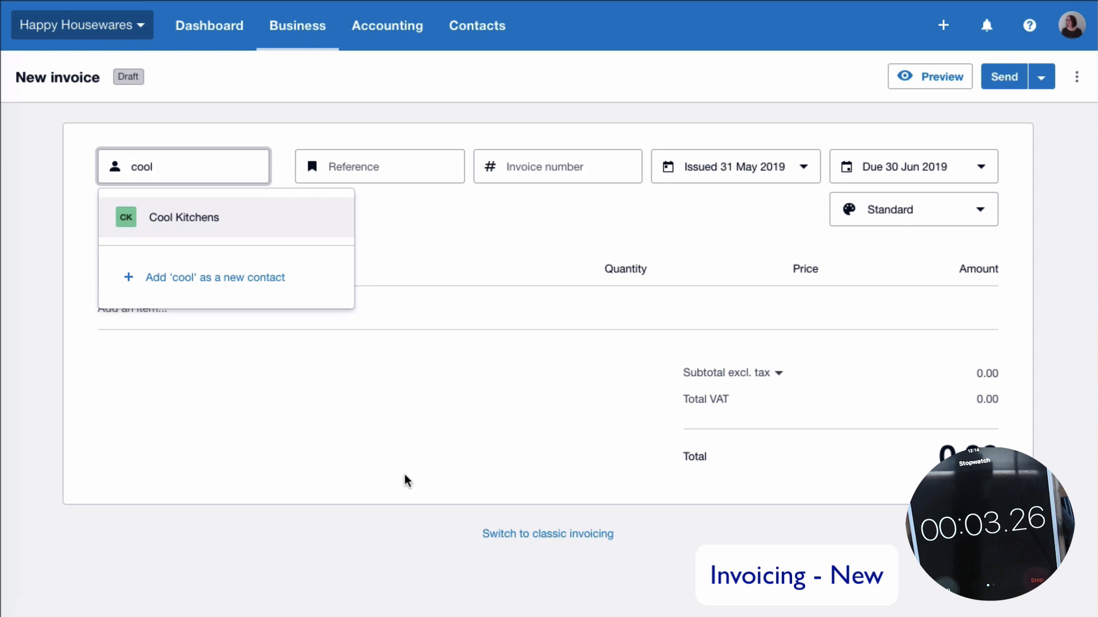
left_click(173, 223)
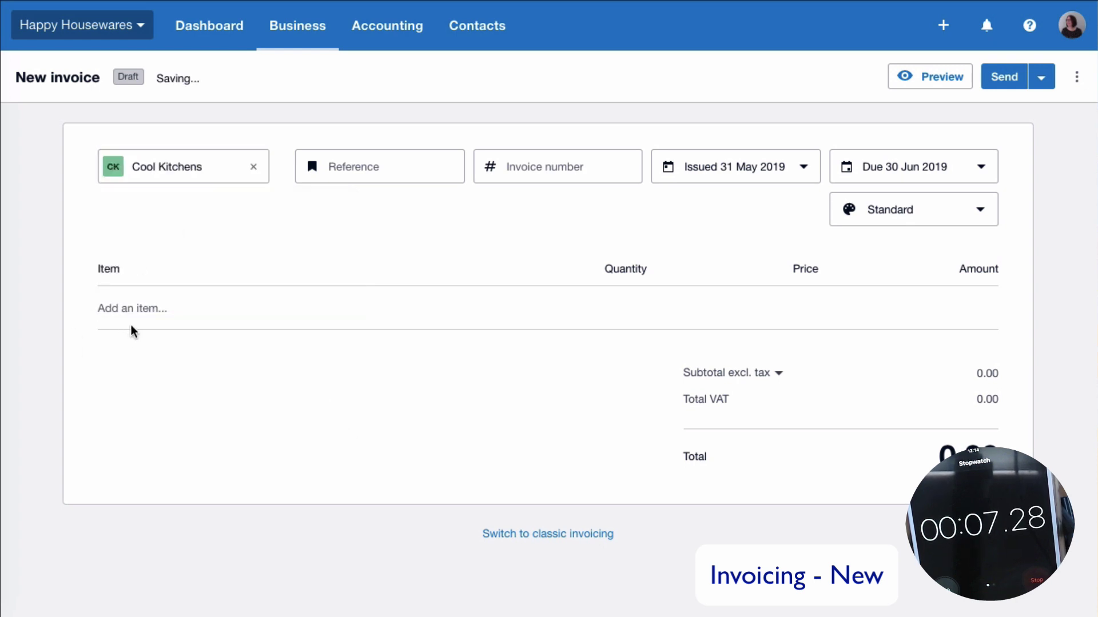
- Add a Stuff item with quantity 1 and price 100, assigned to account 202 - Sales - Kitchen Items
left_click(139, 309)
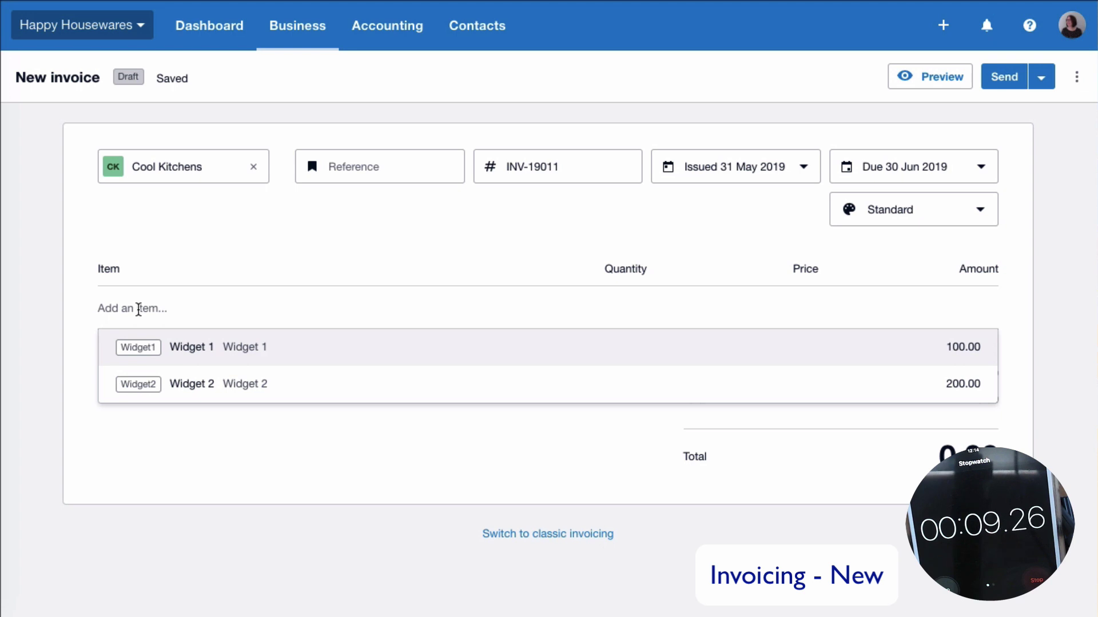
type("Stuff")
left_click(646, 307)
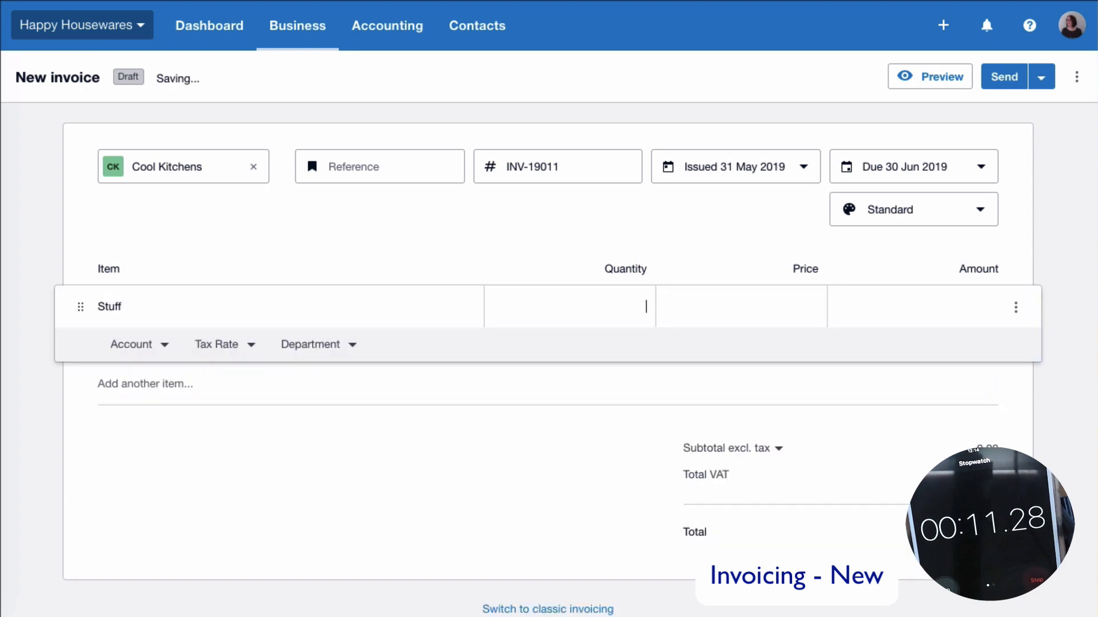
key("Tab")
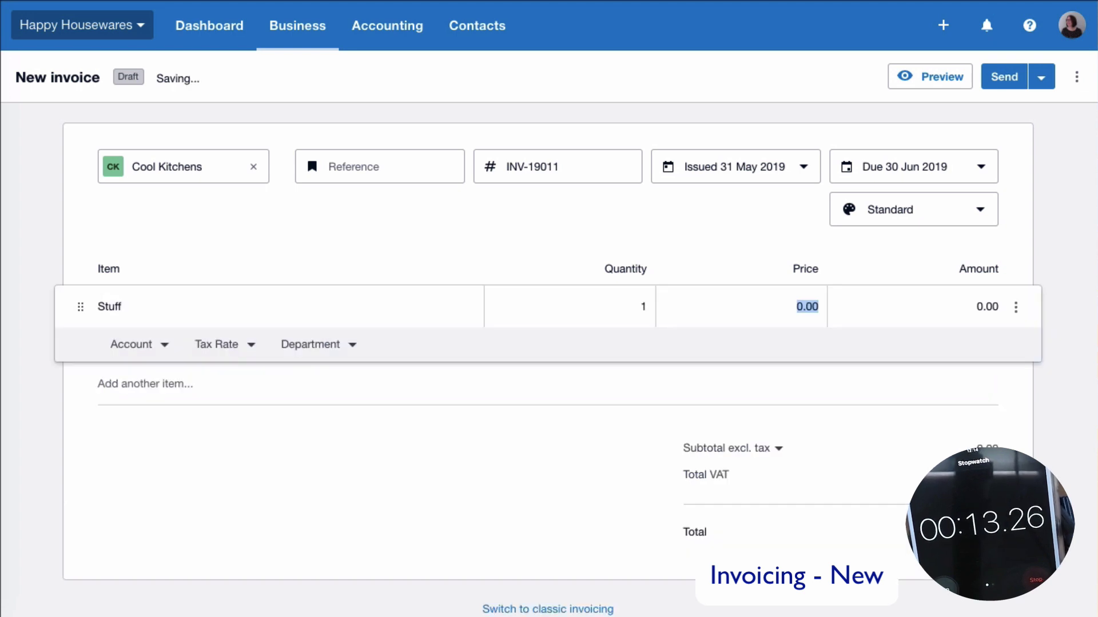
type("100")
key("Tab")
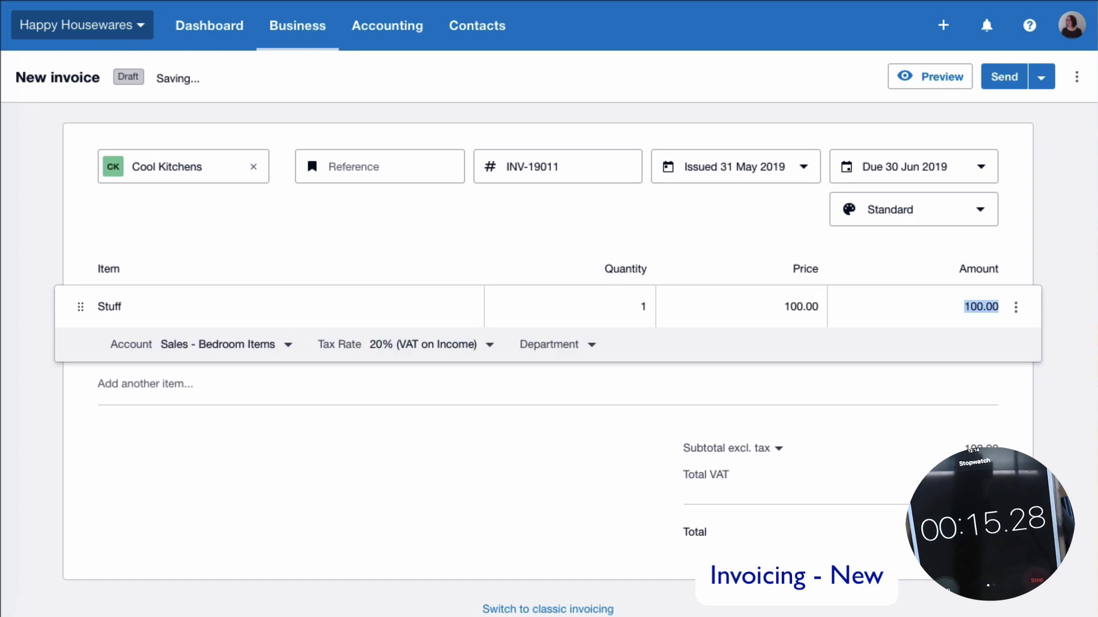
left_click(290, 349)
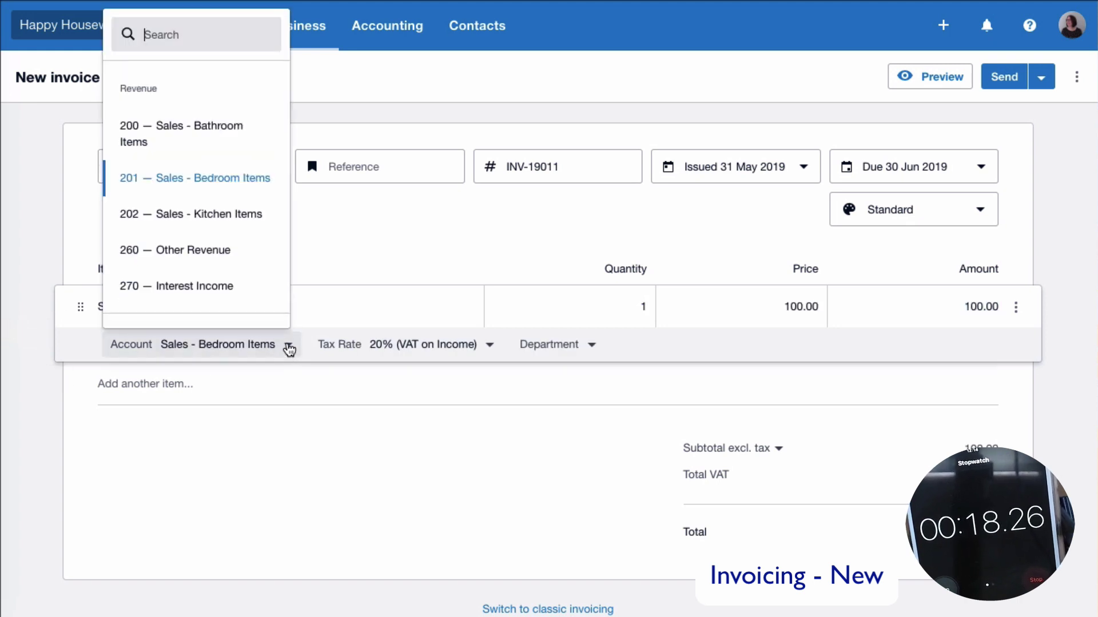
left_click(231, 220)
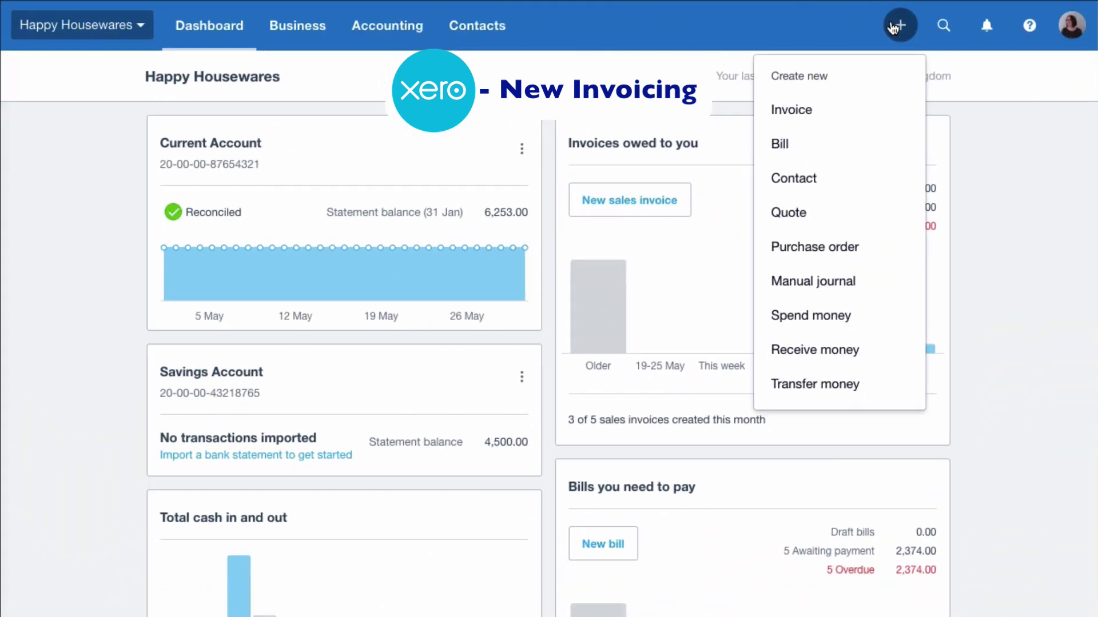
- Create another new invoice and open the new contact form for a recipient named New Customer
left_click(794, 111)
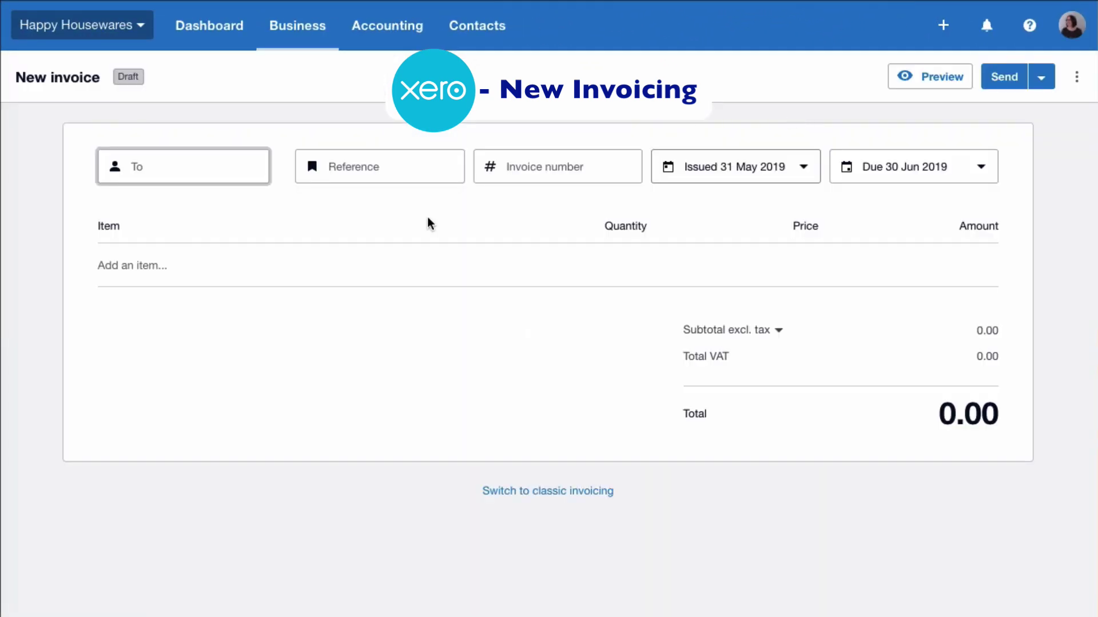
left_click(131, 172)
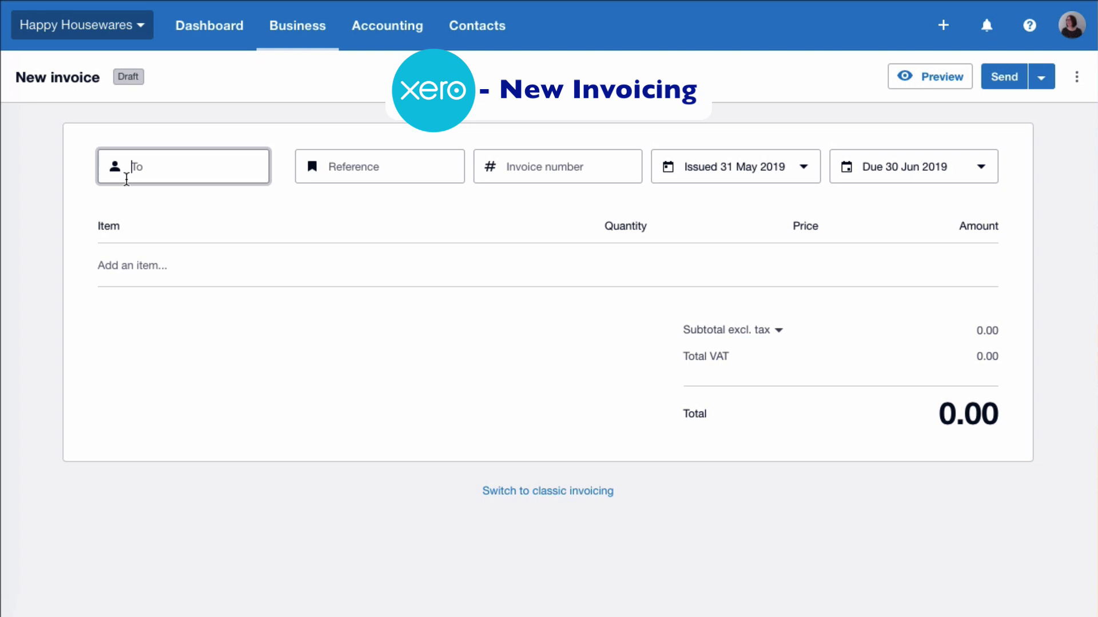
type("Ne")
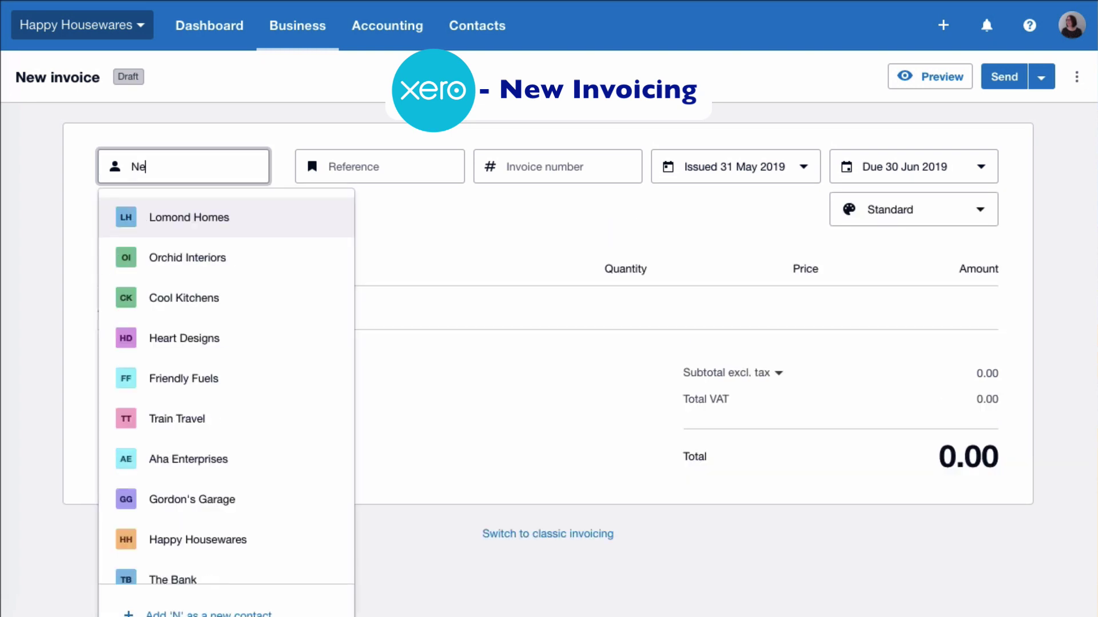
type("w Customer")
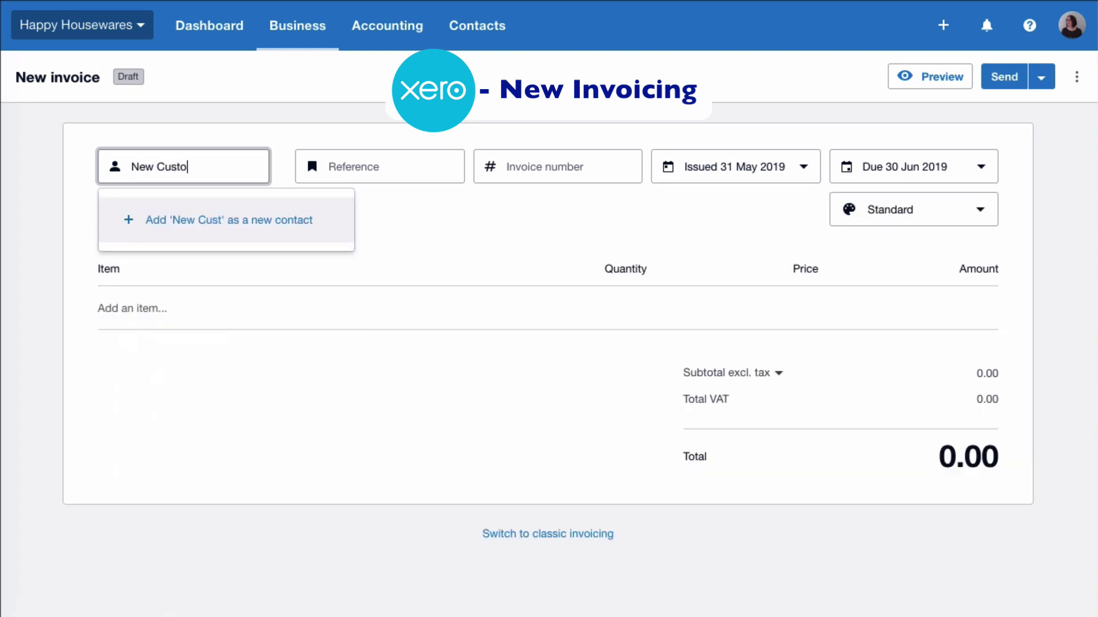
left_click(212, 217)
- Examine the email, address and phone fields available in the new contact form
left_click(144, 319)
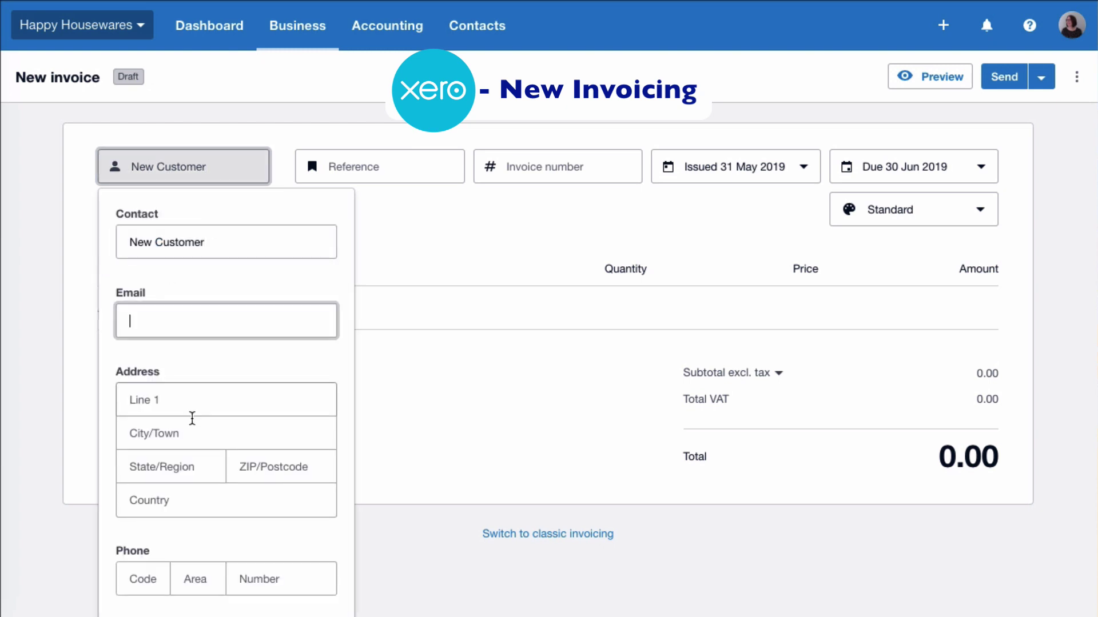
scroll(193, 421, "down", 1)
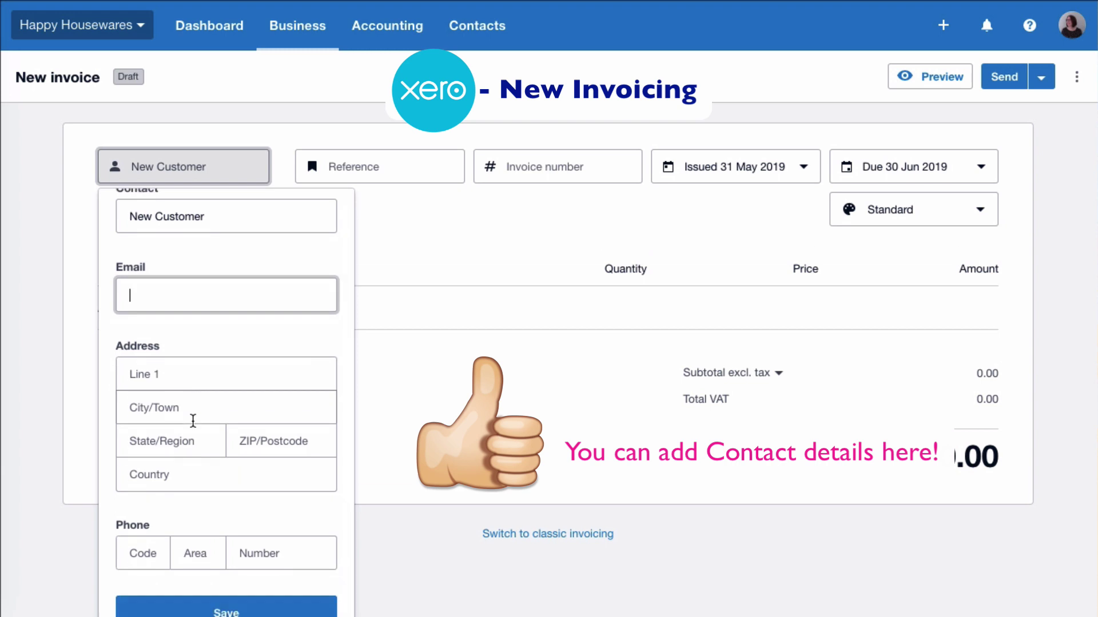
scroll(194, 421, "up", 1)
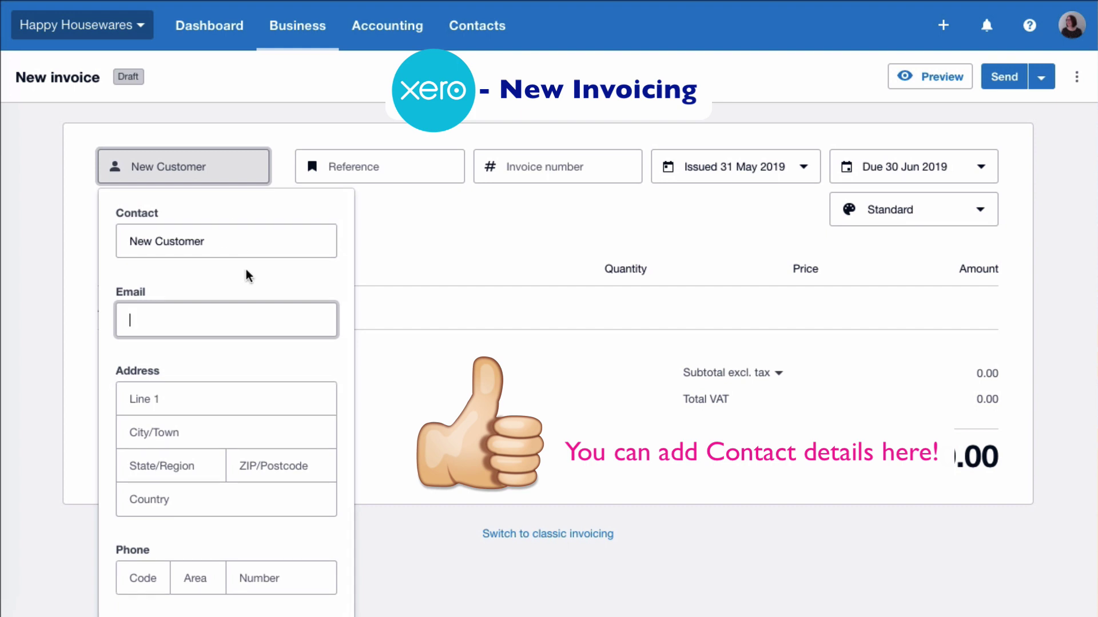
scroll(246, 273, "down", 1)
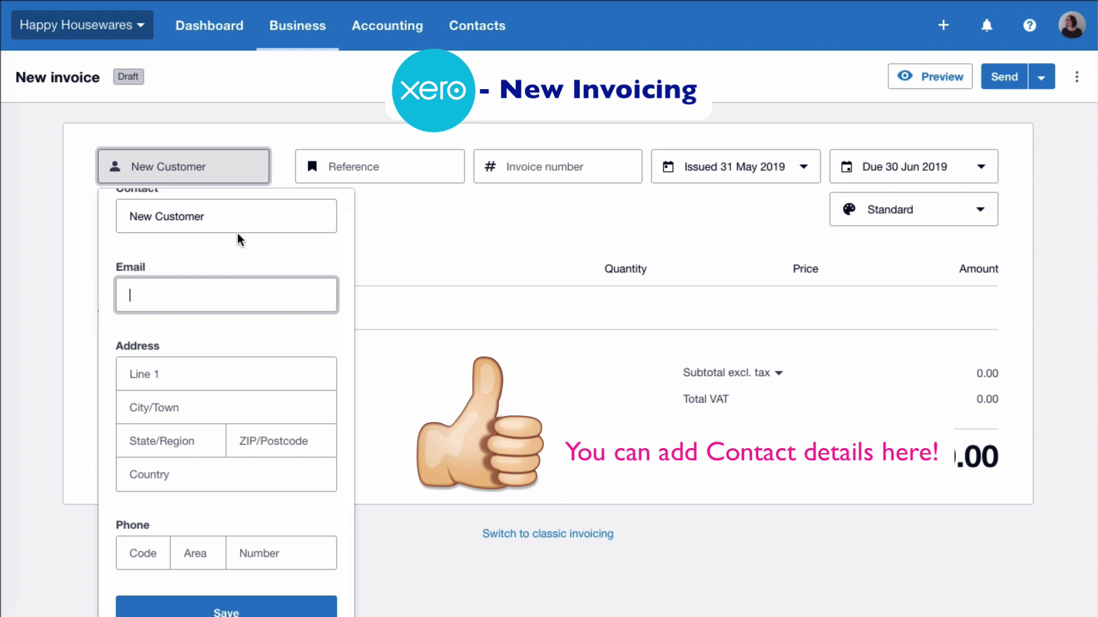
scroll(229, 390, "up", 1)
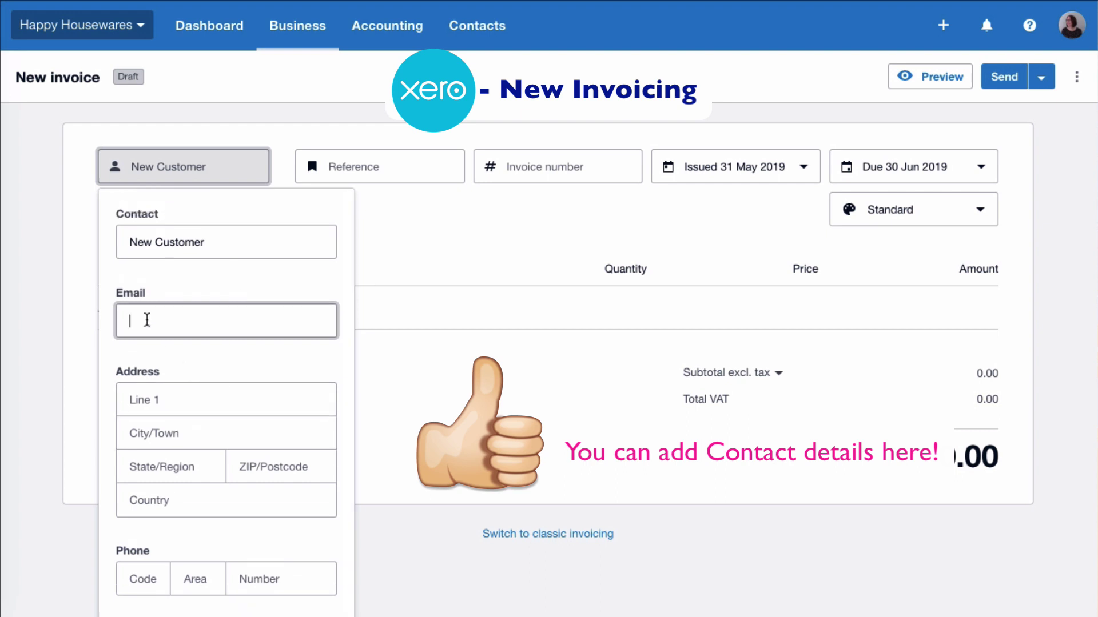
scroll(147, 319, "down", 1)
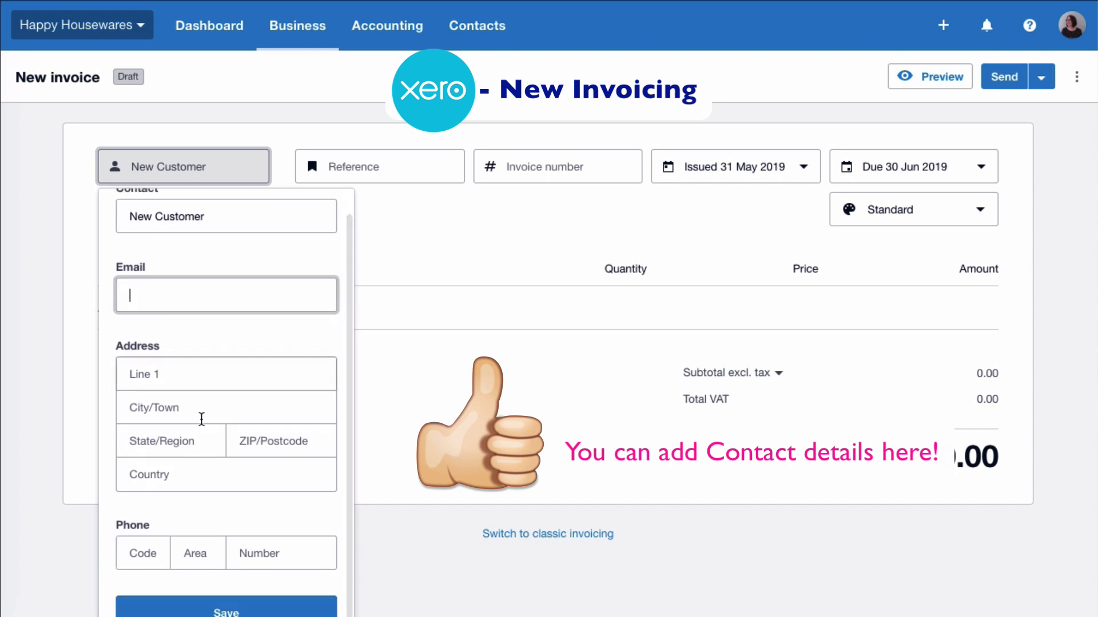
- Save the New Customer contact as the invoice's recipient and go to the reference field
left_click(223, 612)
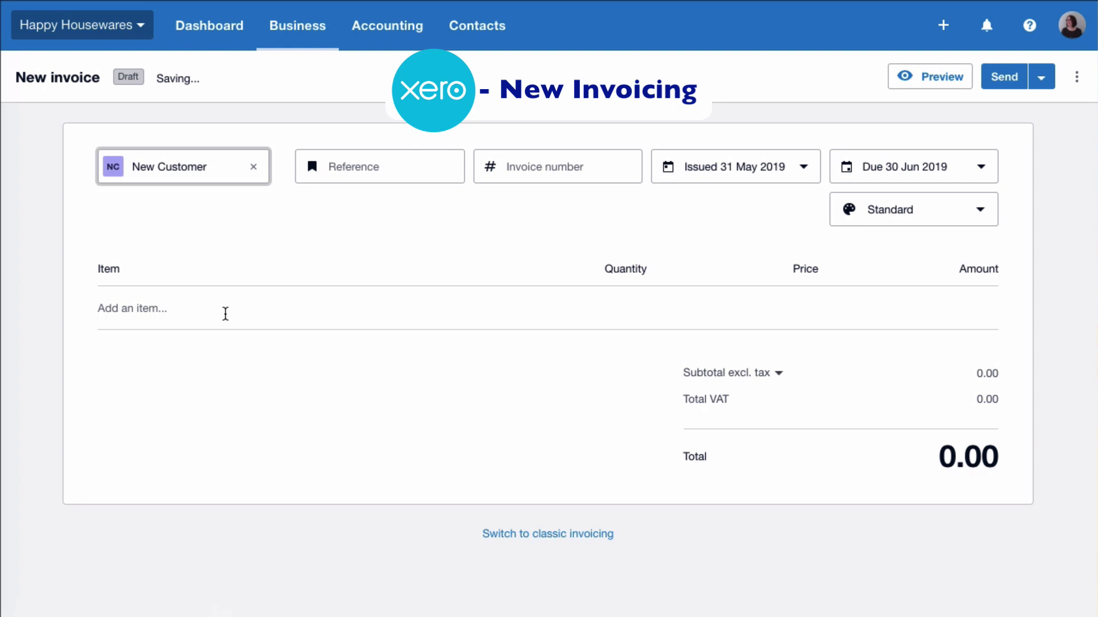
left_click(330, 165)
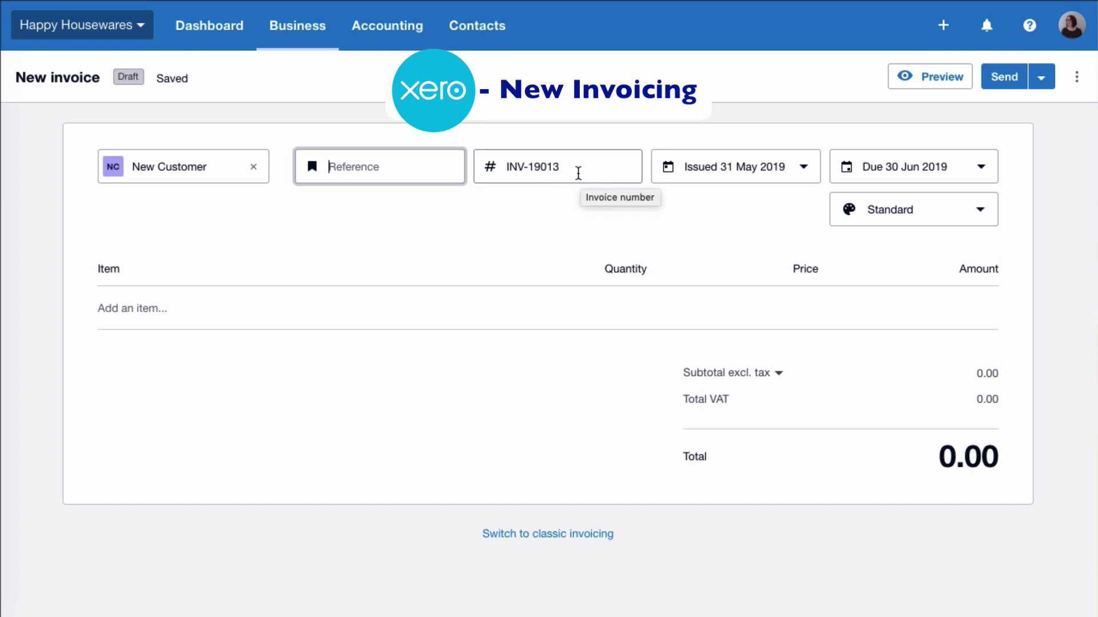
- Examine the preset options available for the invoice's issue date and due date
left_click(802, 169)
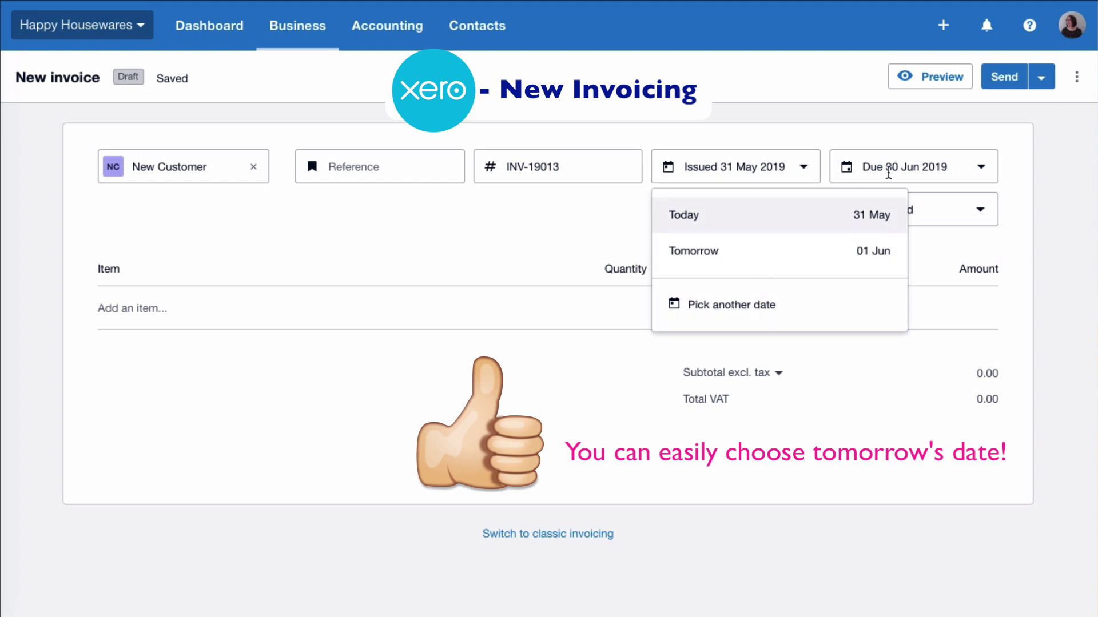
left_click(954, 166)
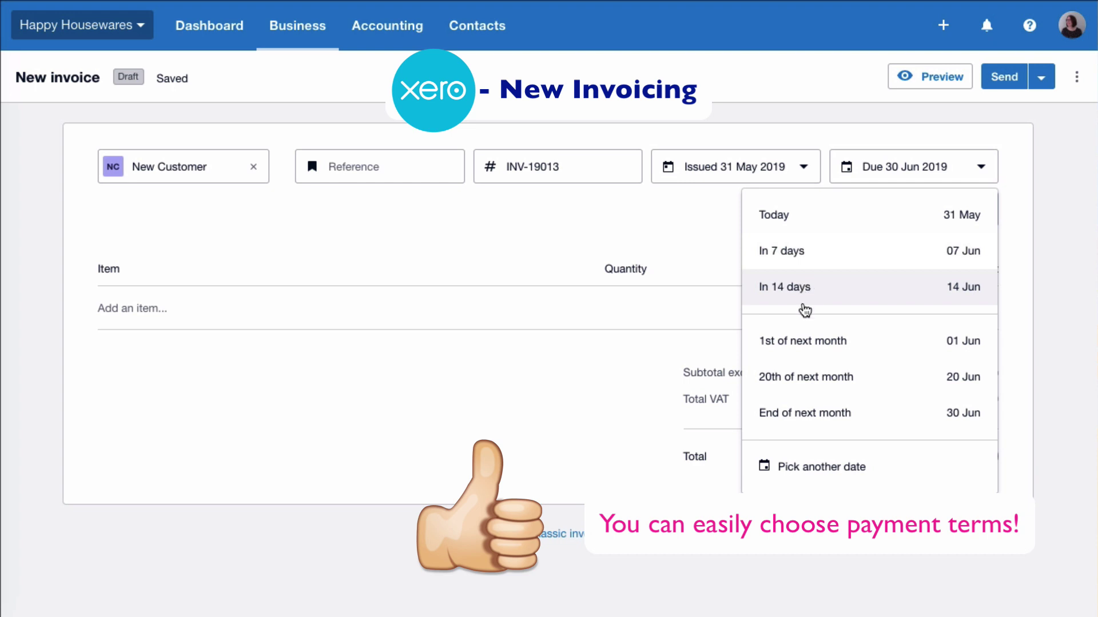
left_click(947, 166)
left_click_drag(947, 167, 848, 166)
left_click(834, 166)
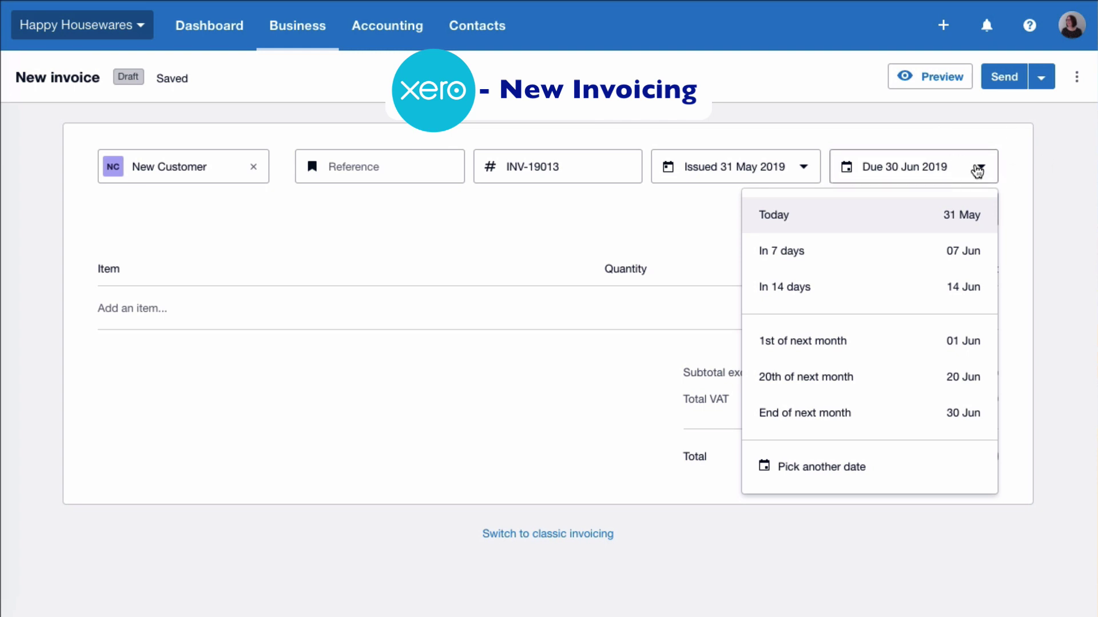
left_click(921, 169)
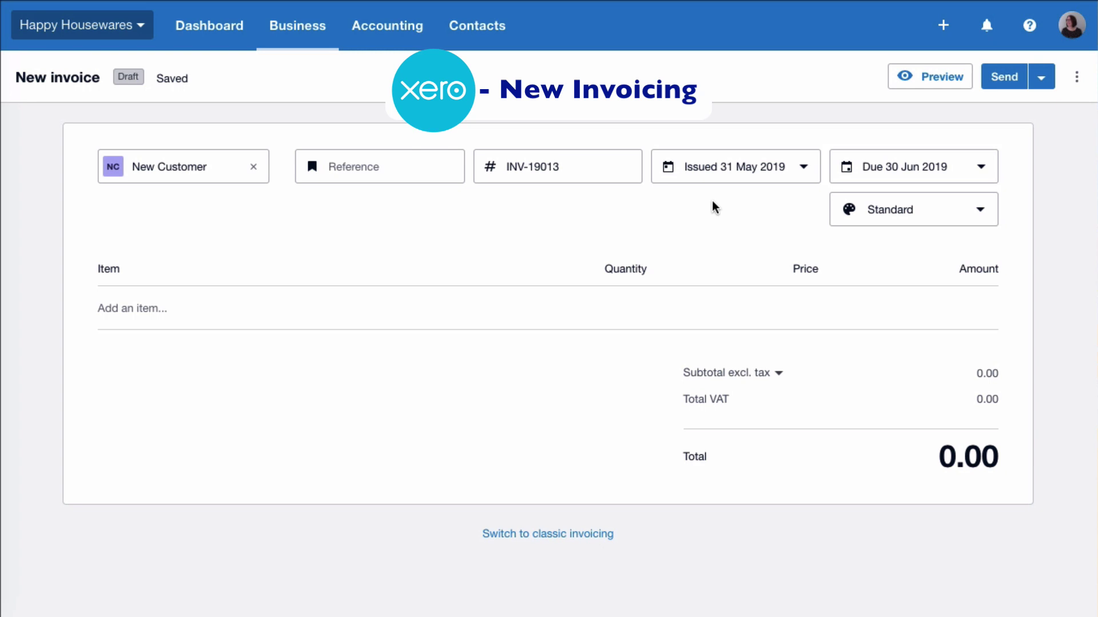
left_click(700, 171)
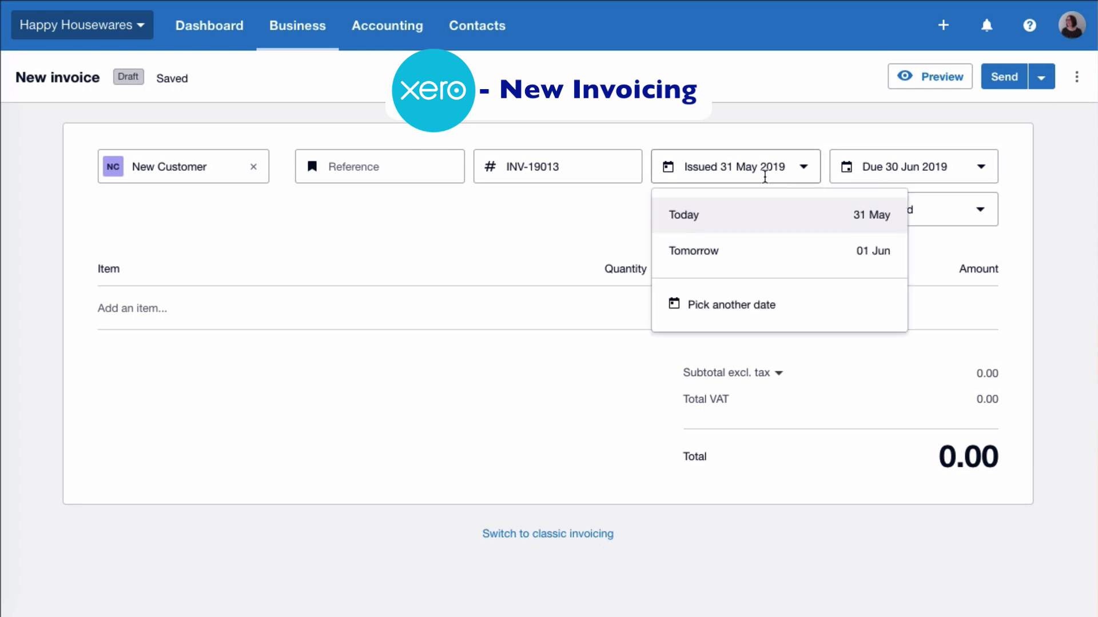
- Set the due date with the +40 day entry and look at the available branding themes
left_click(366, 167)
key("Tab")
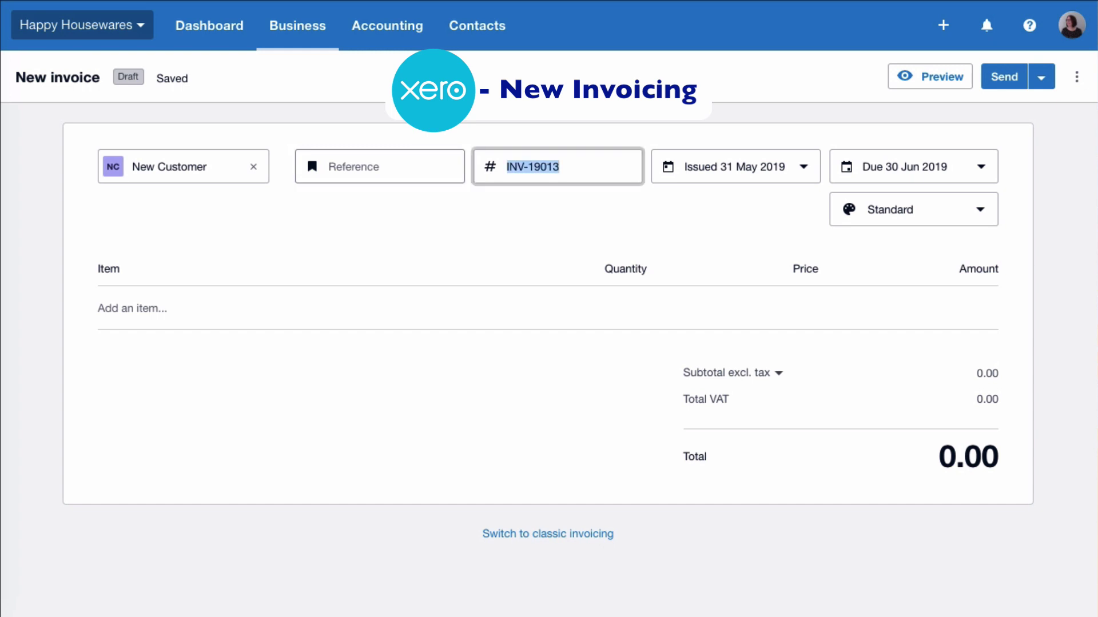
key("Tab")
key("Tab")
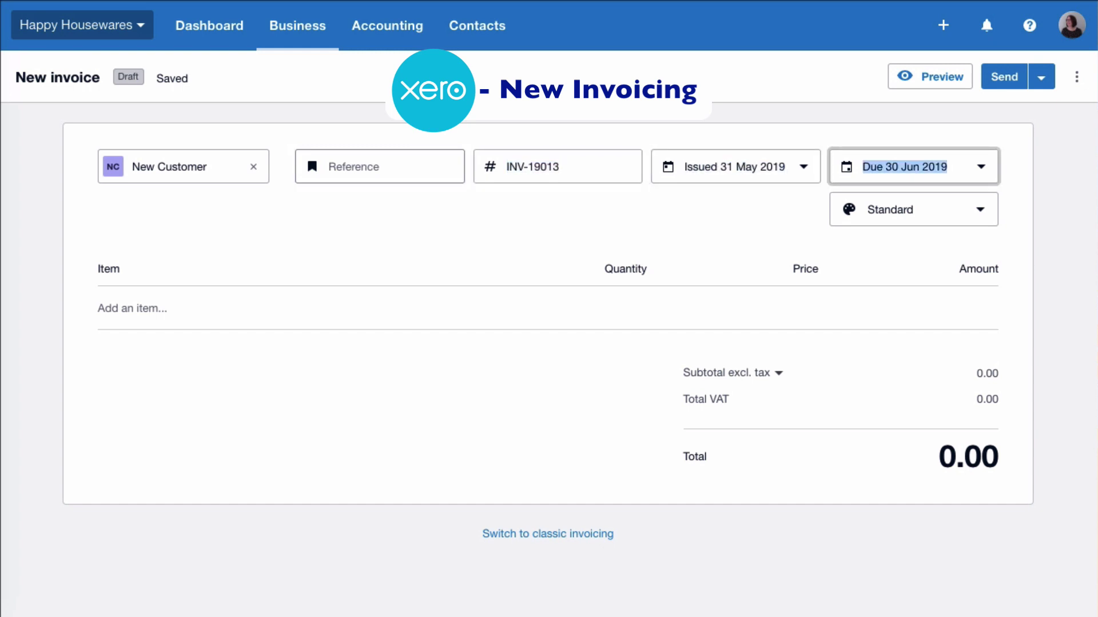
type("+40")
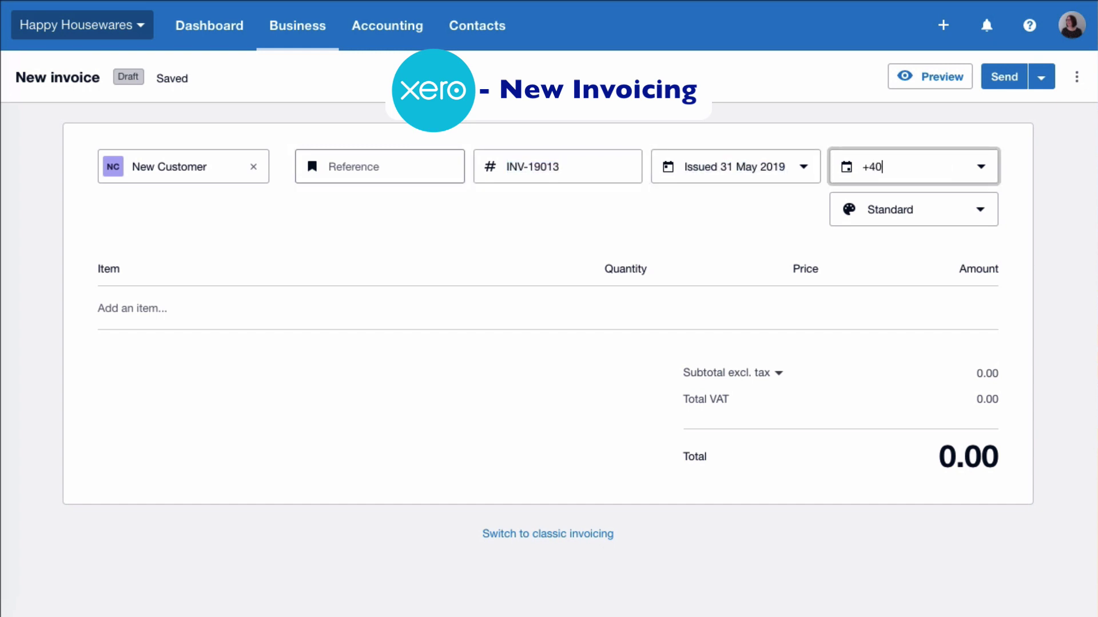
key("Tab")
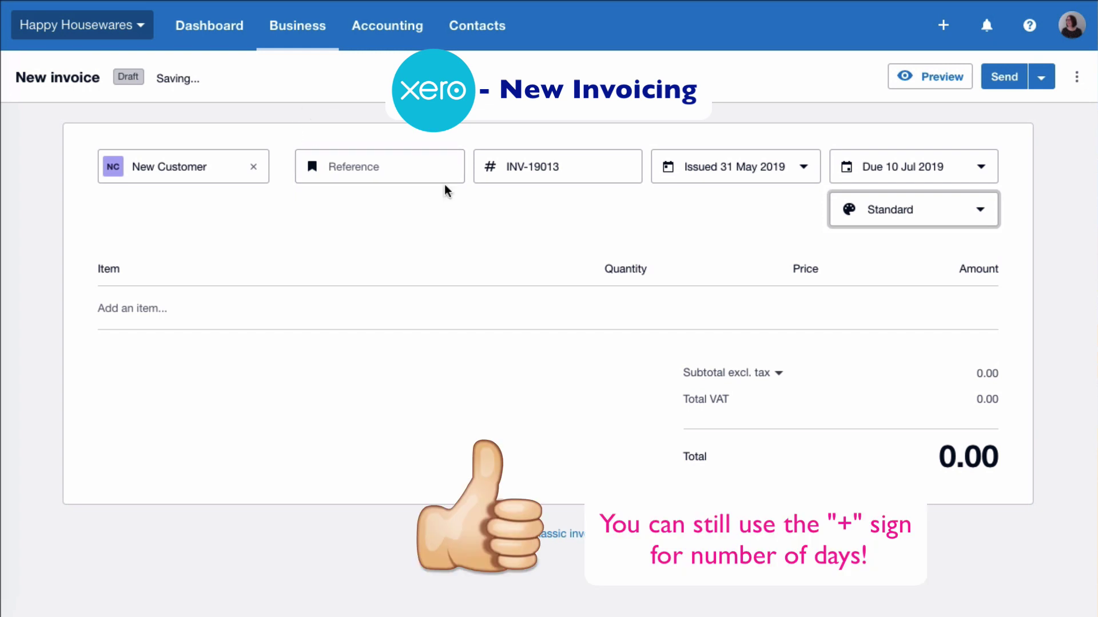
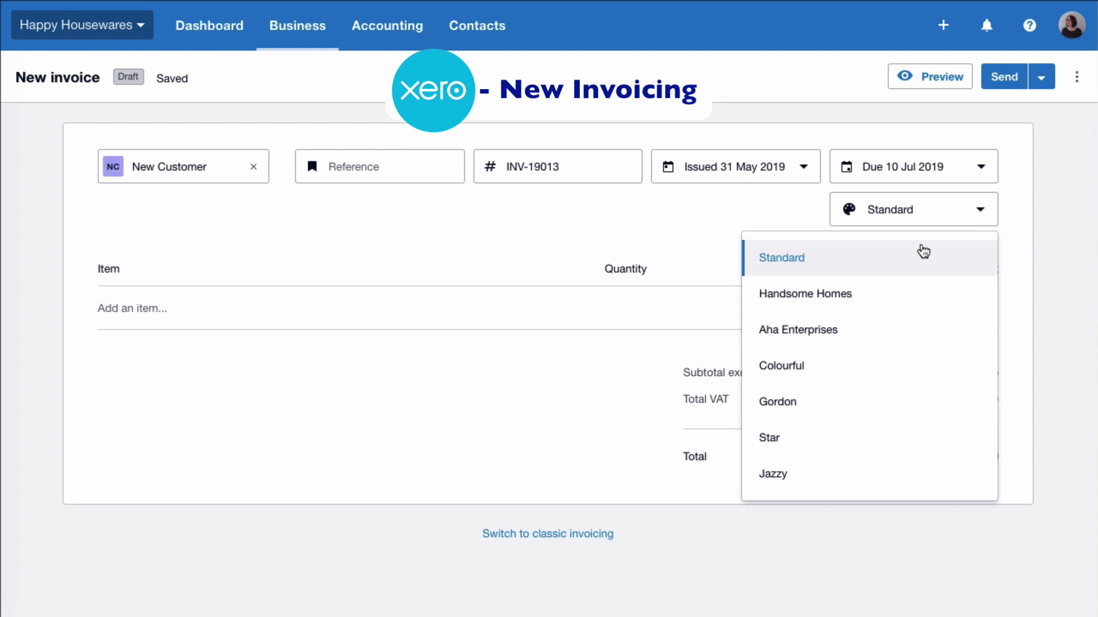
left_click(711, 211)
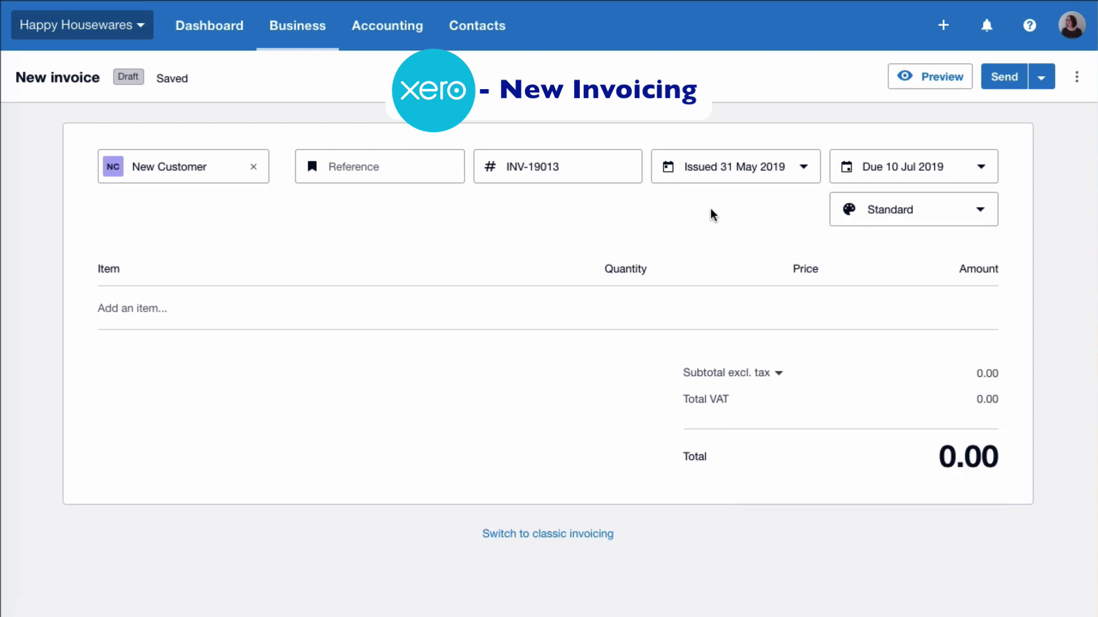
- Add the Widget 1 inventory item to the invoice and remove that line again
left_click(139, 304)
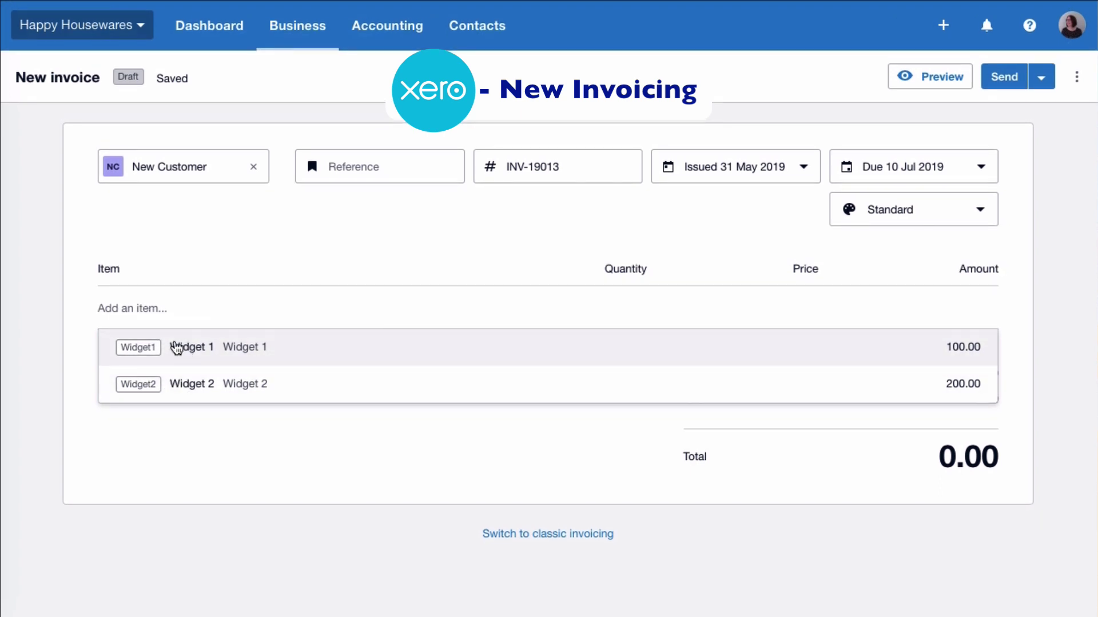
left_click(192, 347)
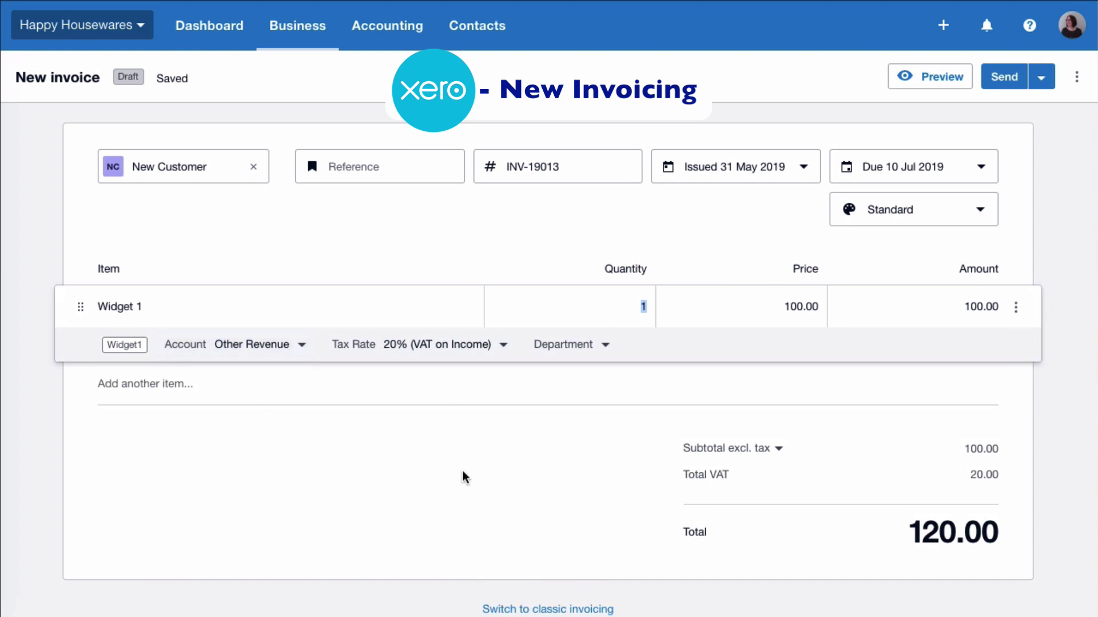
left_click(410, 492)
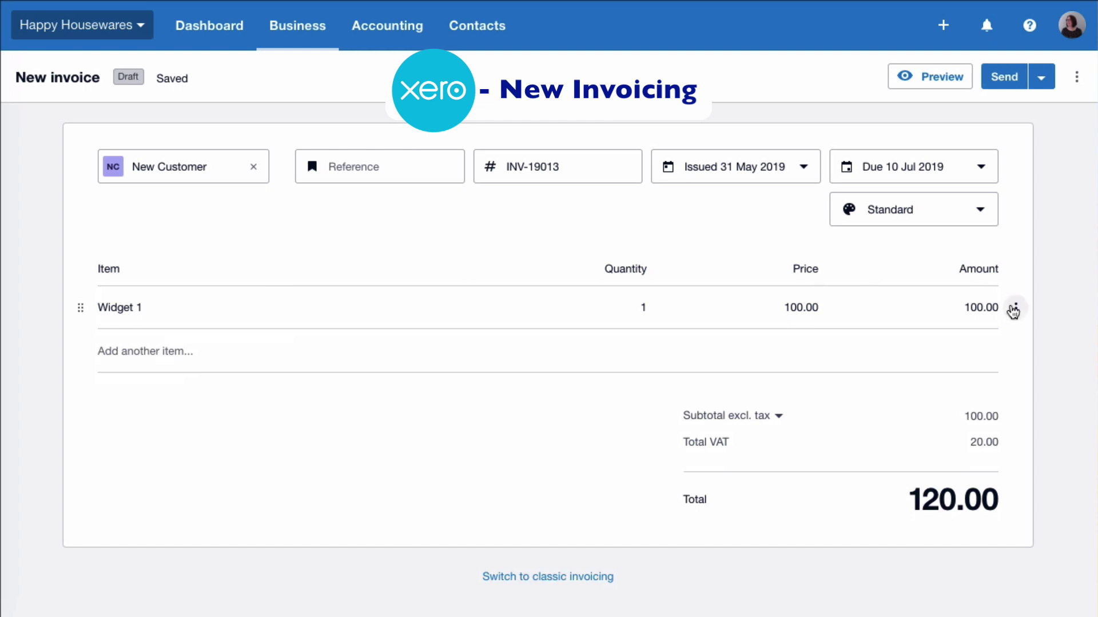
left_click(1014, 308)
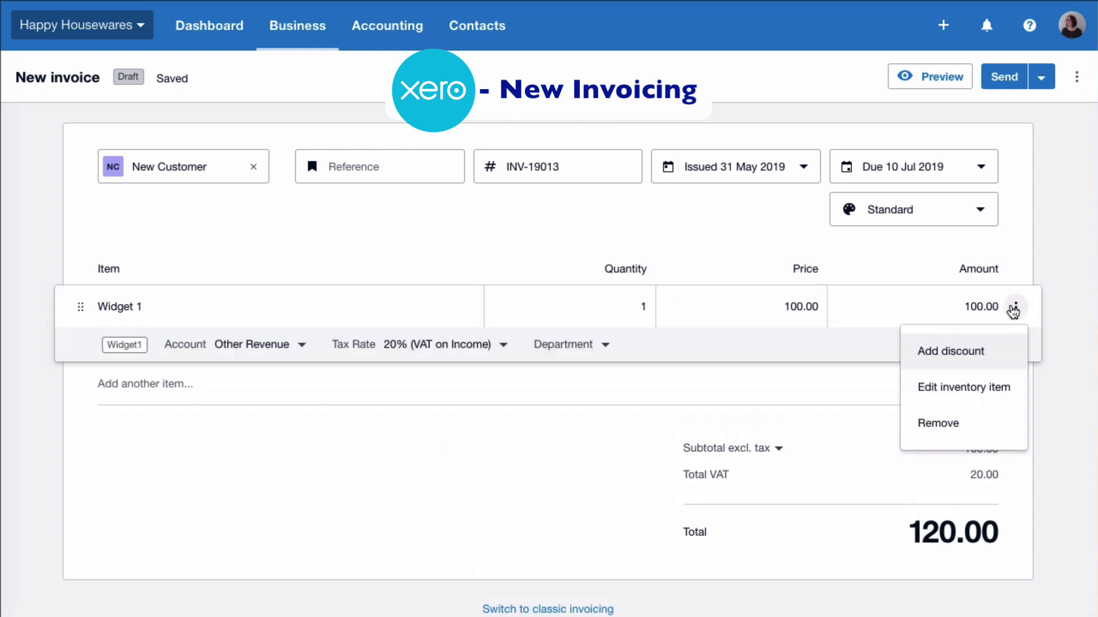
left_click(955, 426)
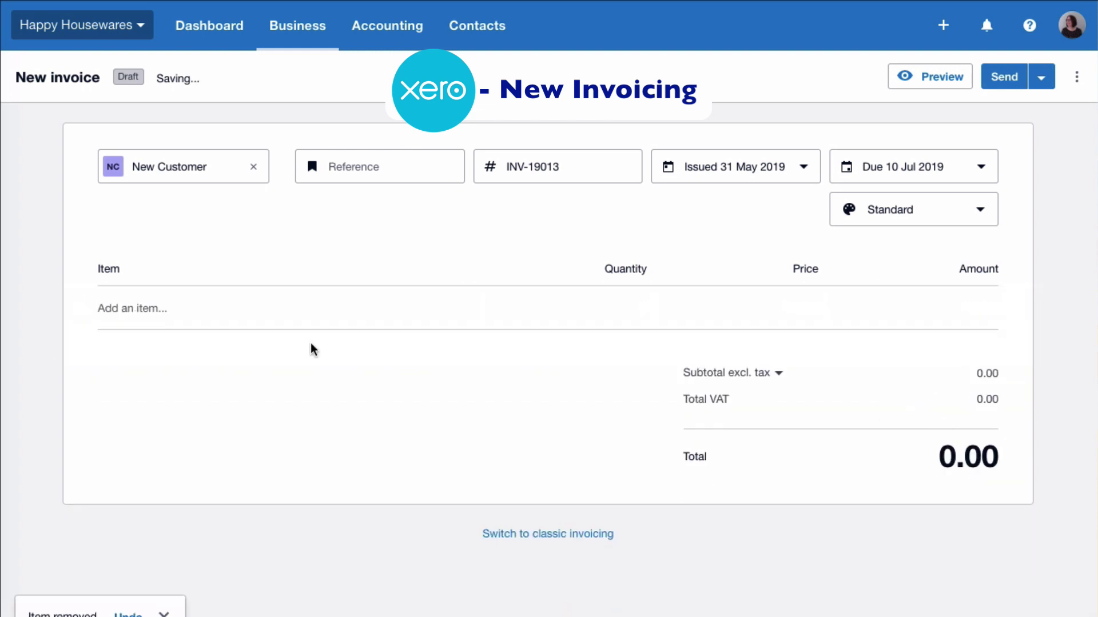
- Add a Stuff item with quantity 1 and price 50, assigned to account 260 - Other Revenue
left_click(122, 309)
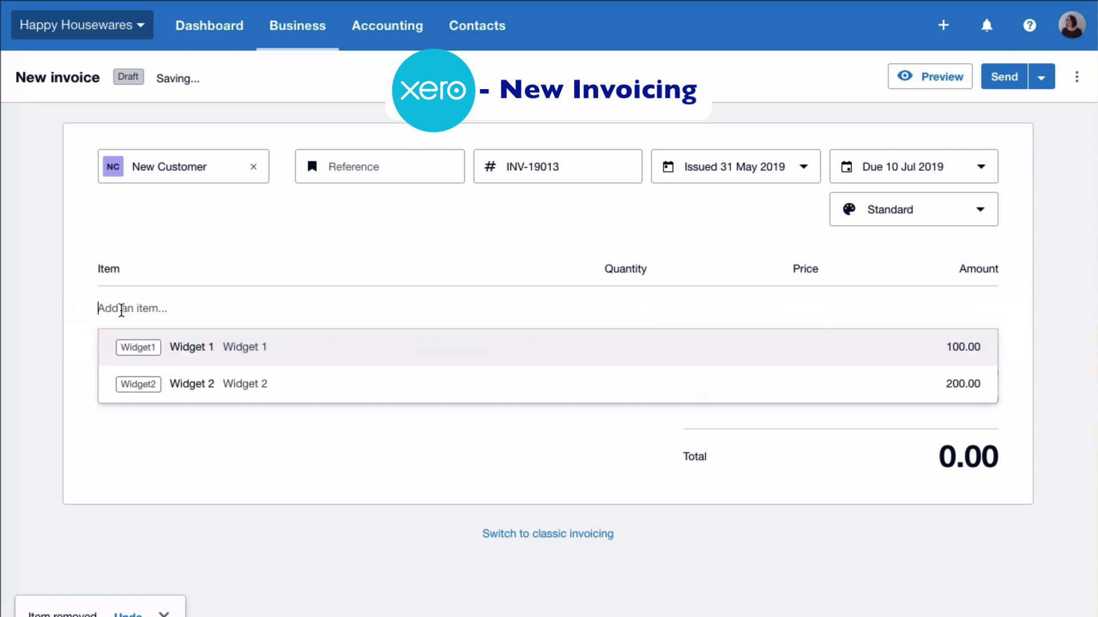
type("Stuff")
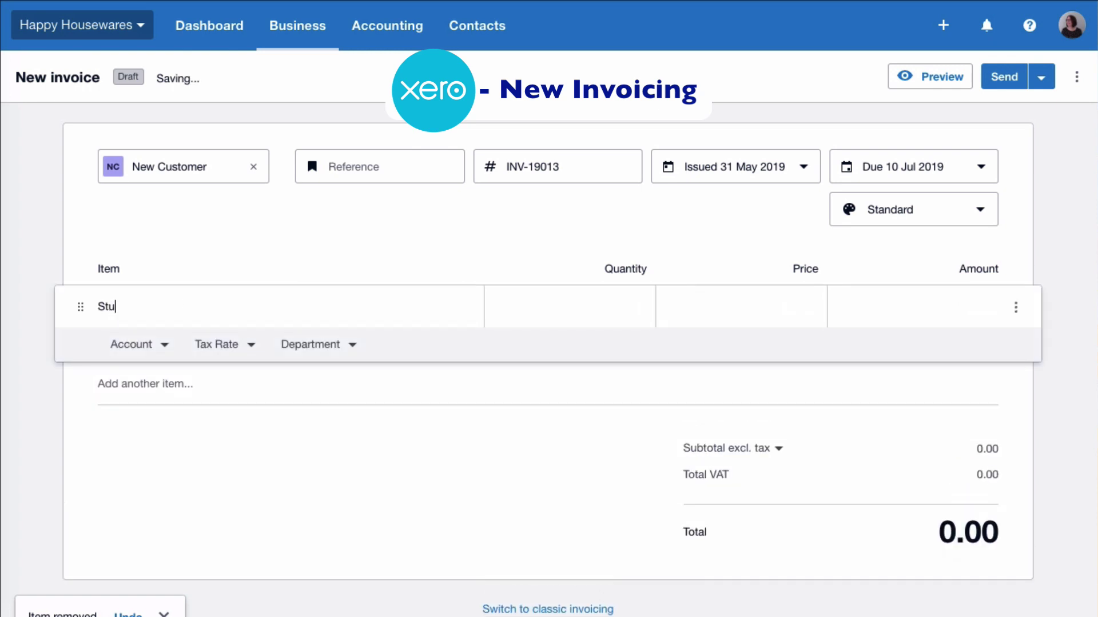
left_click(646, 307)
key("Tab")
type("50")
key("Tab")
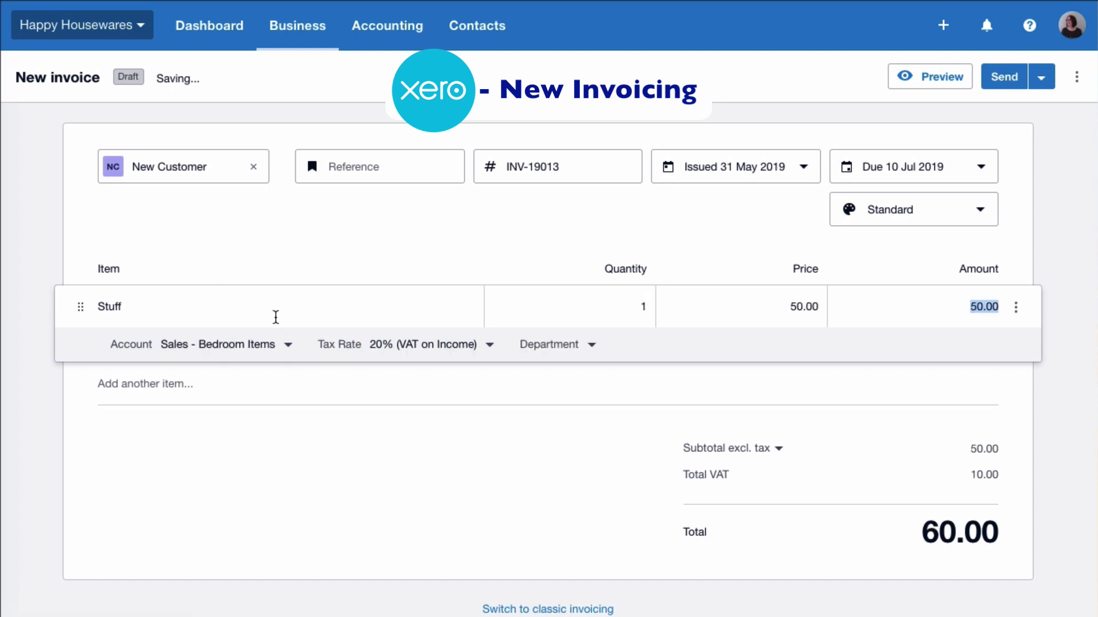
left_click(288, 347)
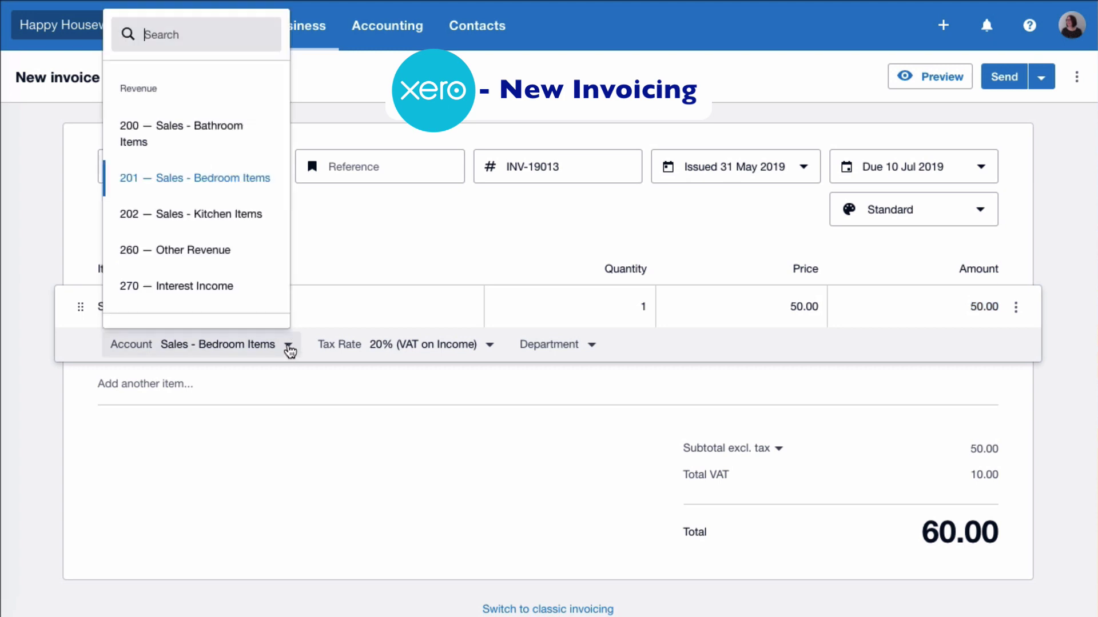
left_click(216, 251)
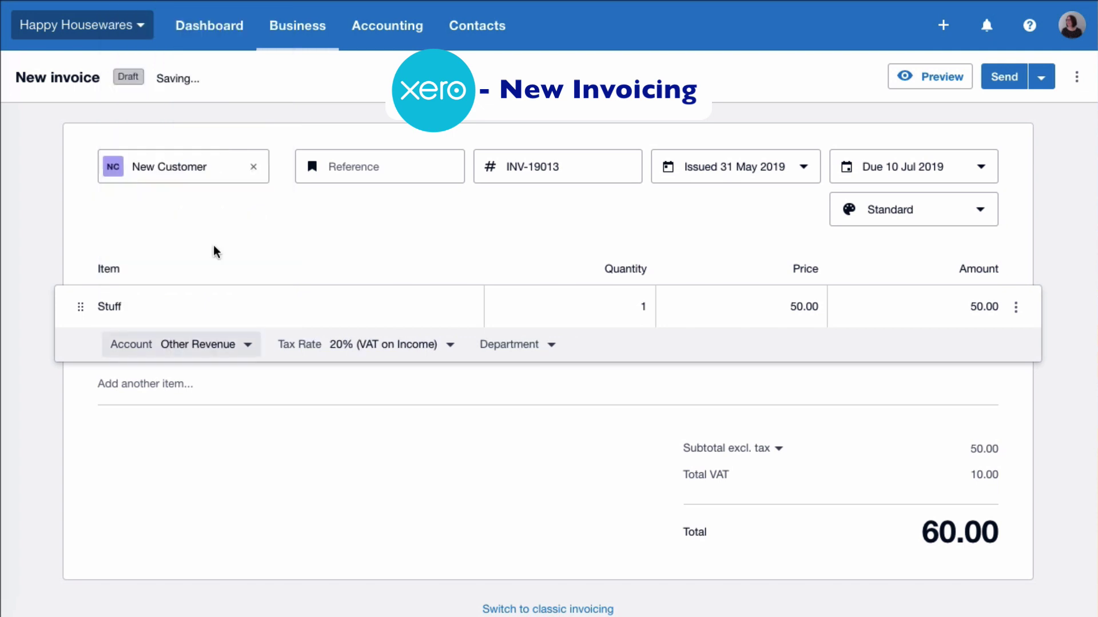
- Check the tax rate options for the Stuff line and assign it to department Dept 1
left_click(451, 347)
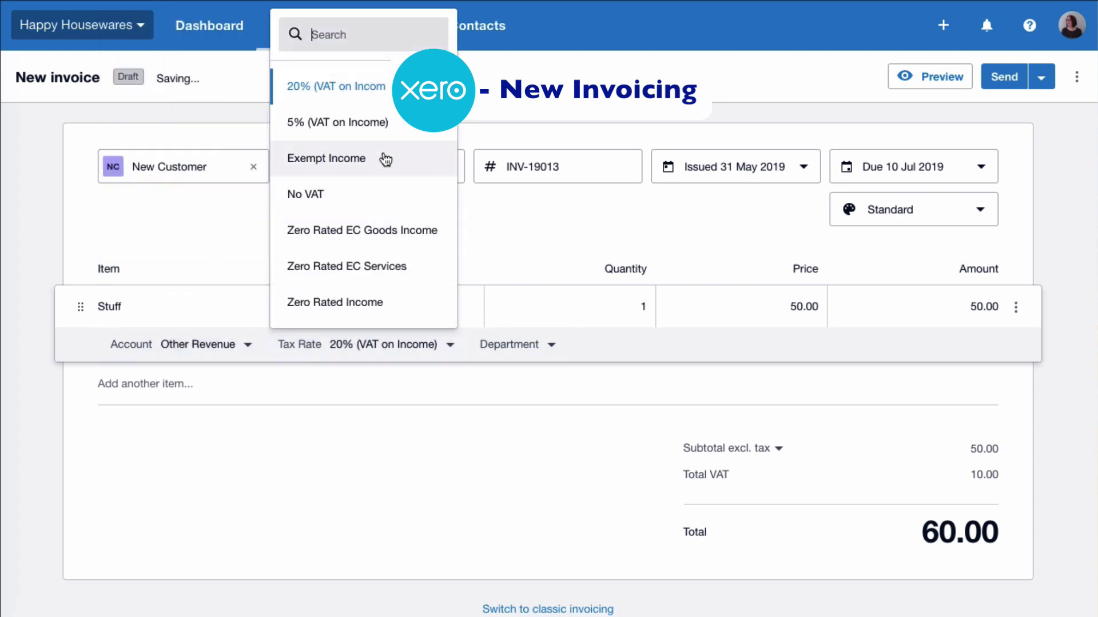
left_click(385, 465)
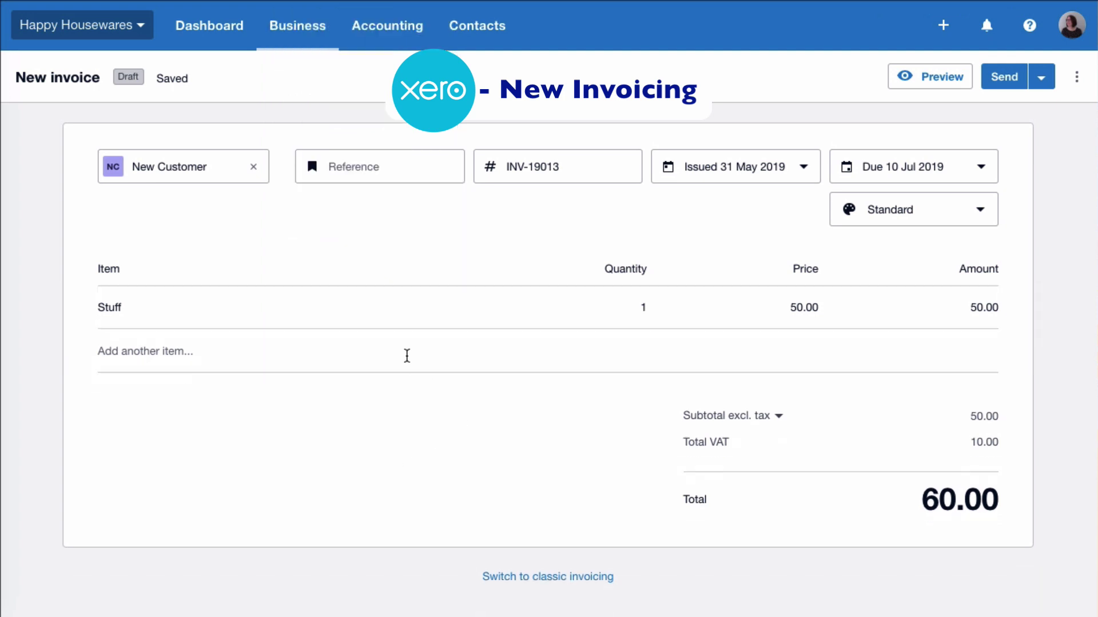
left_click(540, 303)
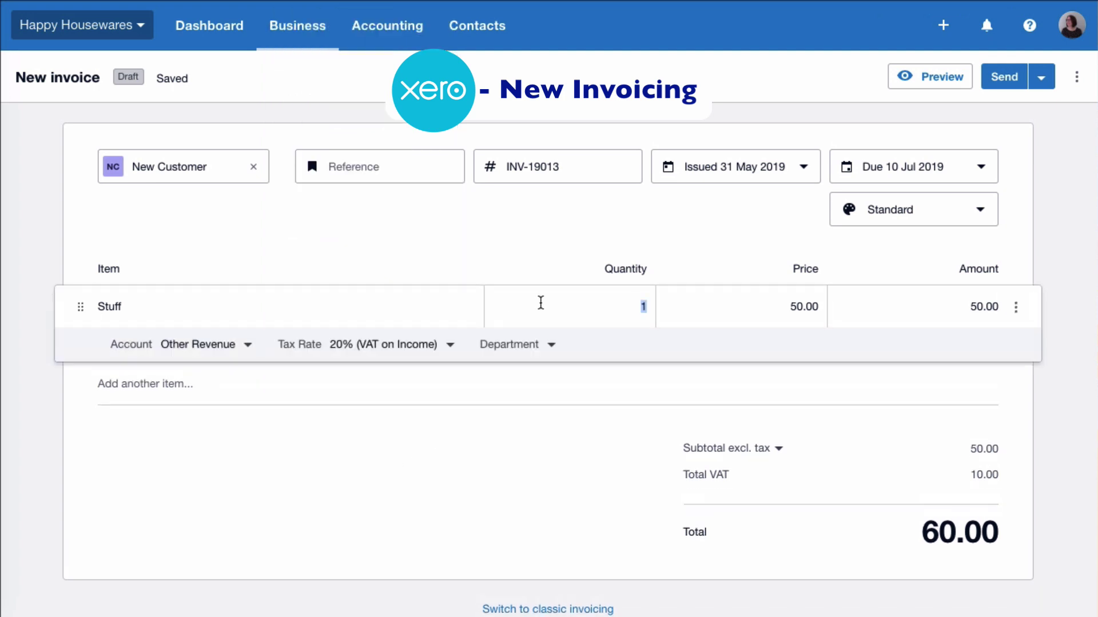
left_click(550, 345)
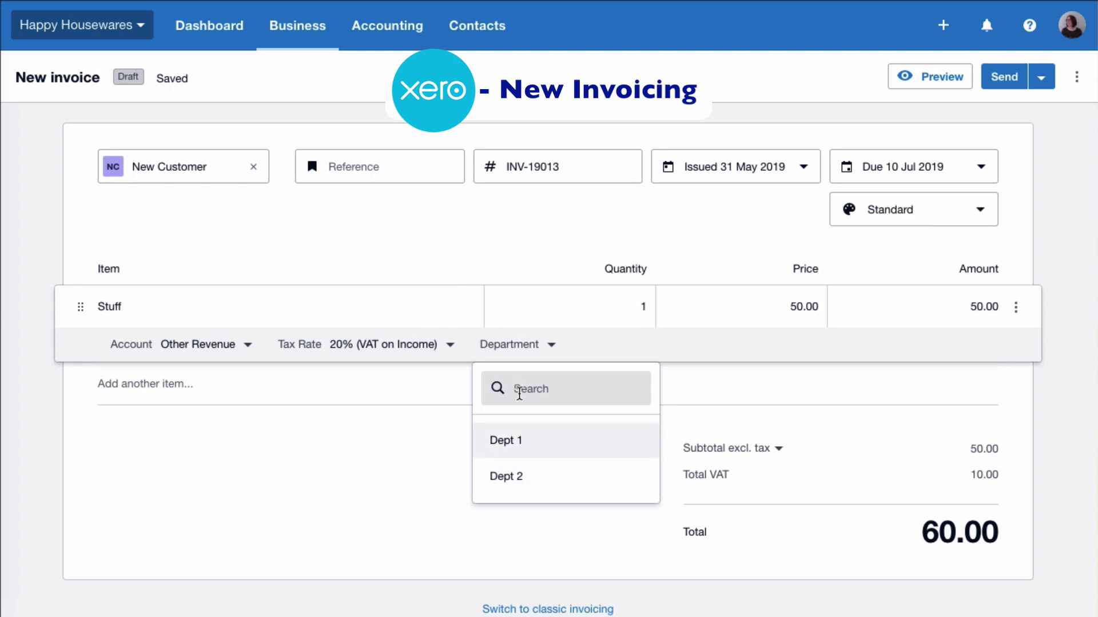
left_click(505, 442)
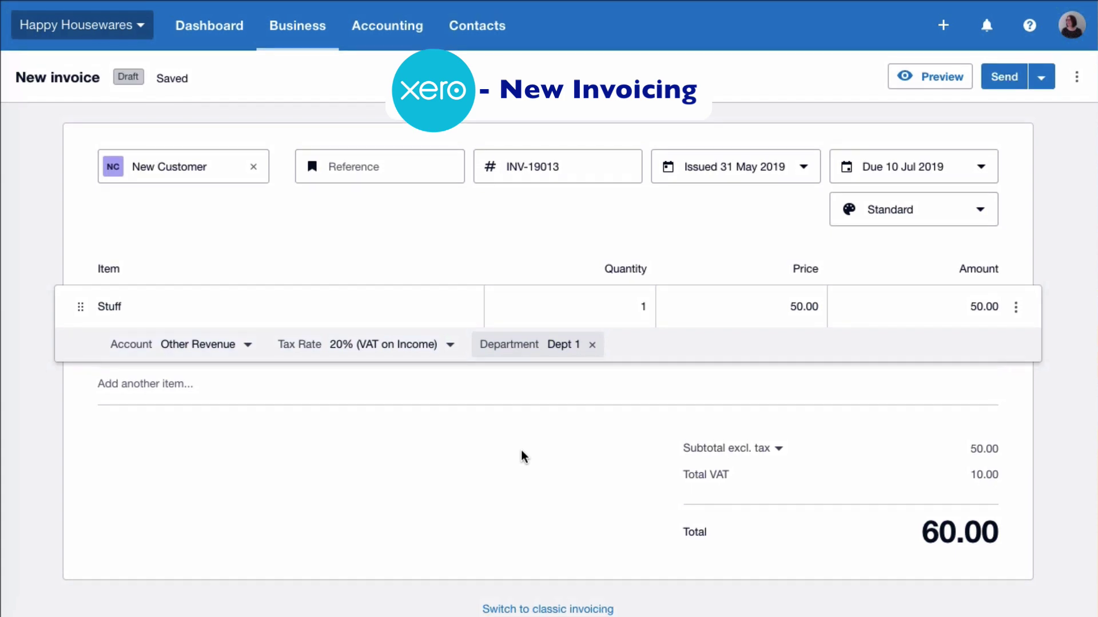
left_click(520, 451)
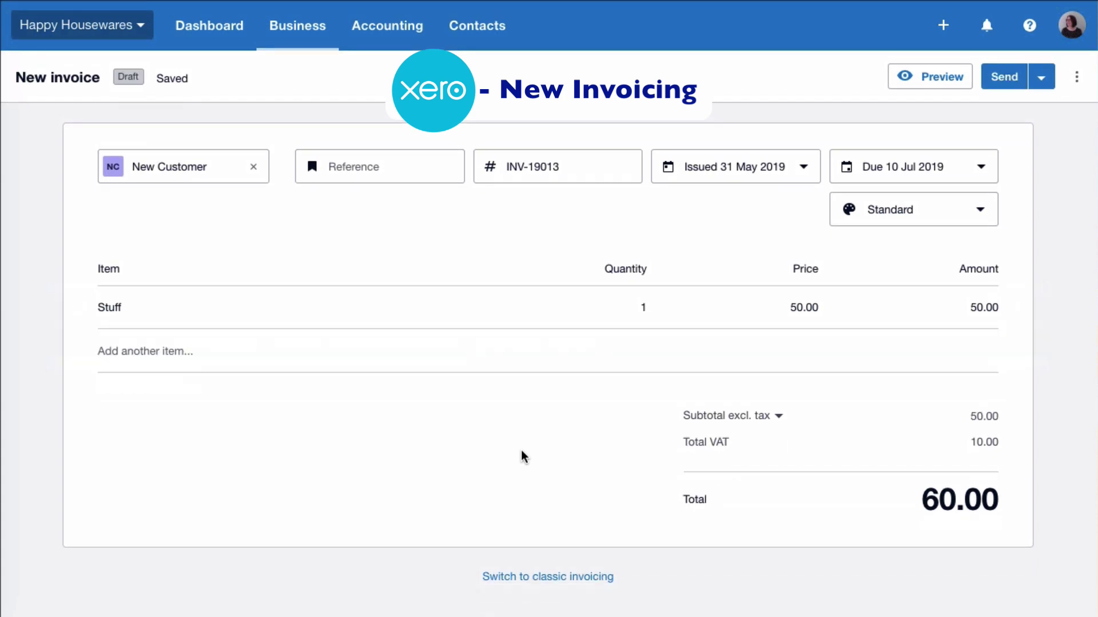
- Add a second item named More stuff with quantity 2 and price 20
left_click(122, 347)
type("Mor")
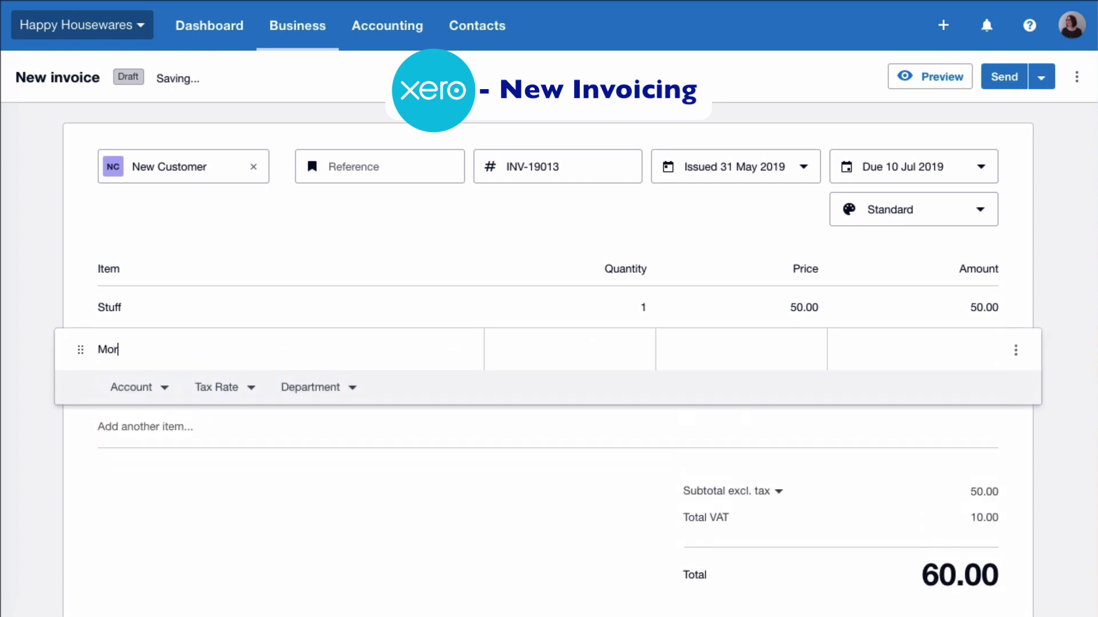
type("e stuff")
left_click(646, 349)
type("2")
key("Tab")
type("20")
key("Tab")
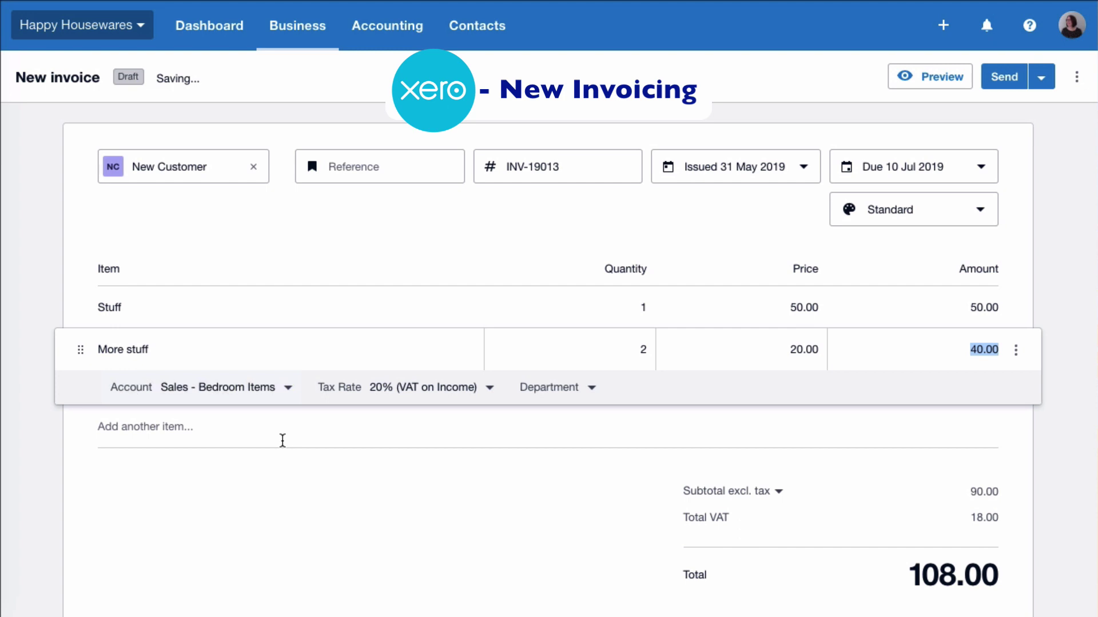
- Assign the More stuff line to account 202 - Sales - Kitchen Items and check its tax rate options
left_click(287, 388)
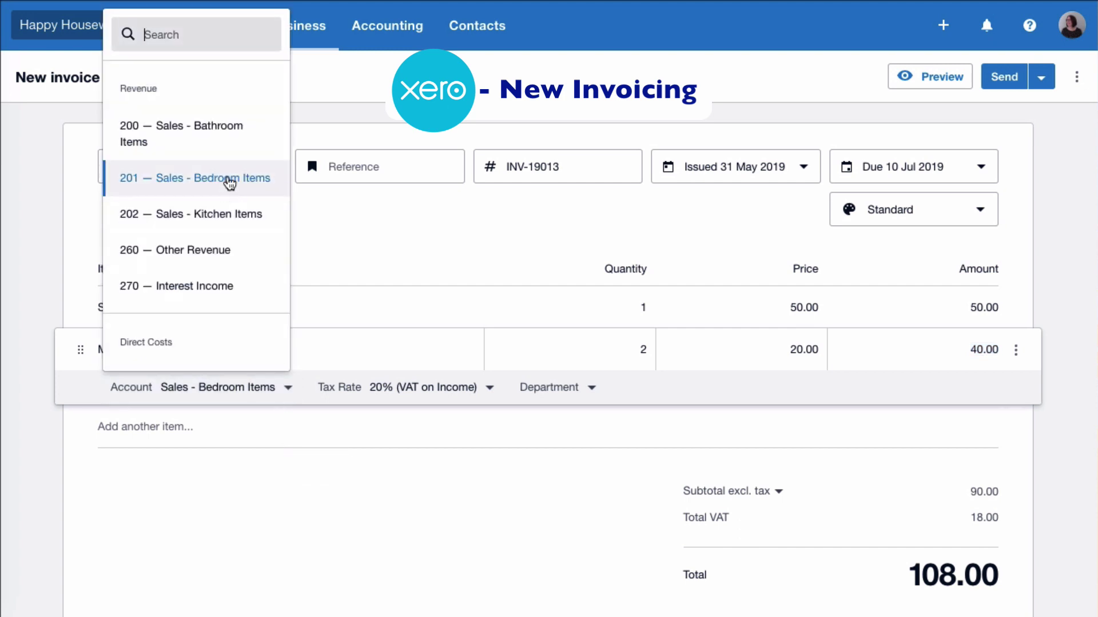
left_click(216, 215)
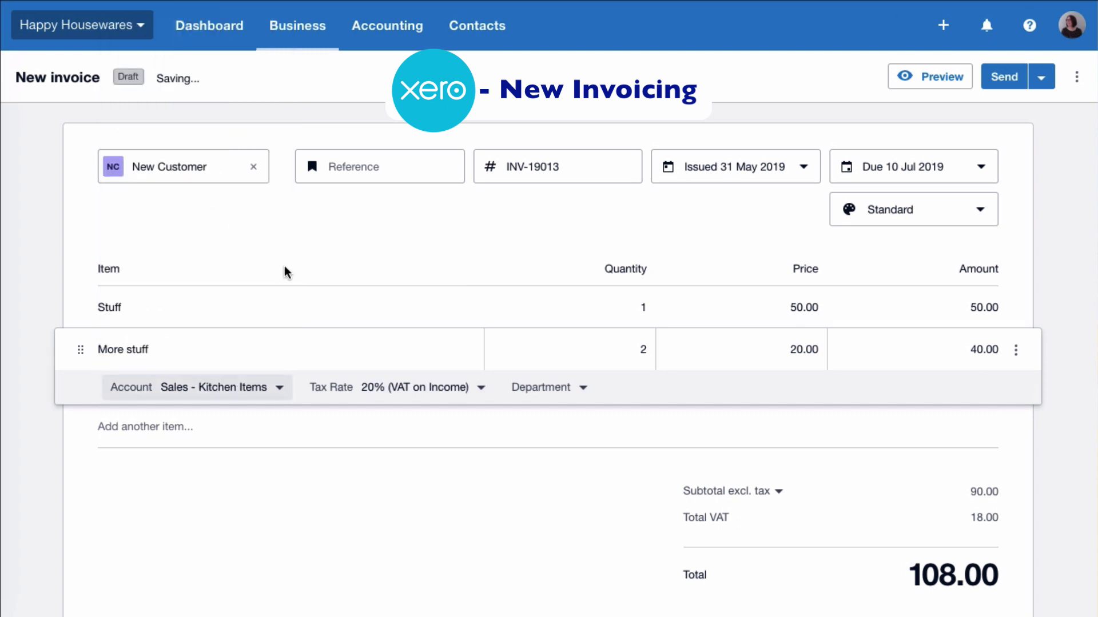
left_click(480, 389)
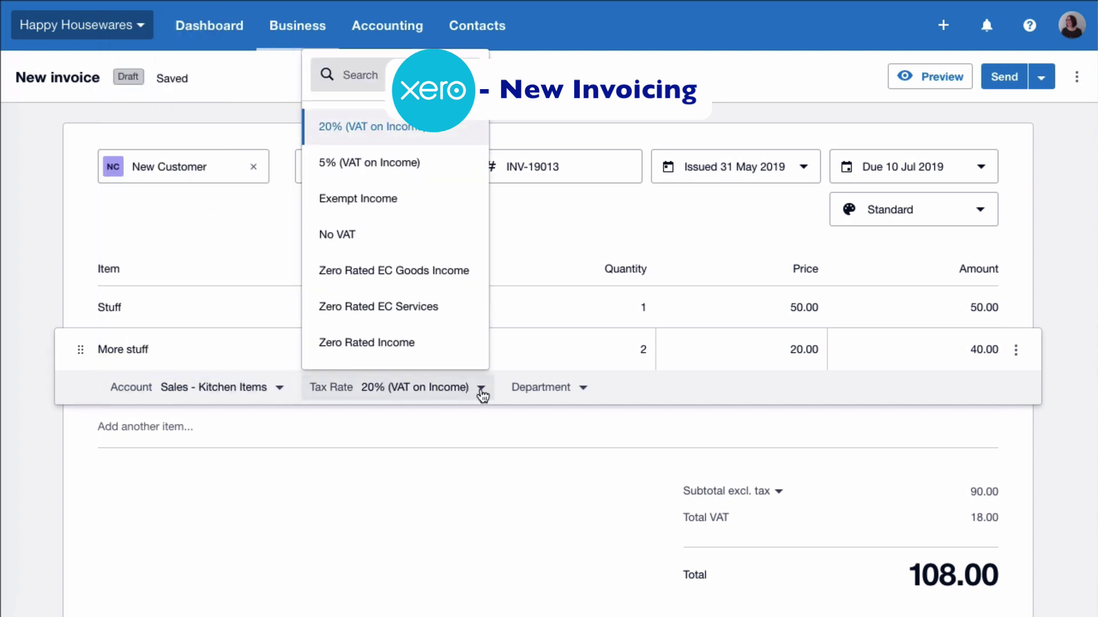
left_click(481, 394)
left_click(401, 489)
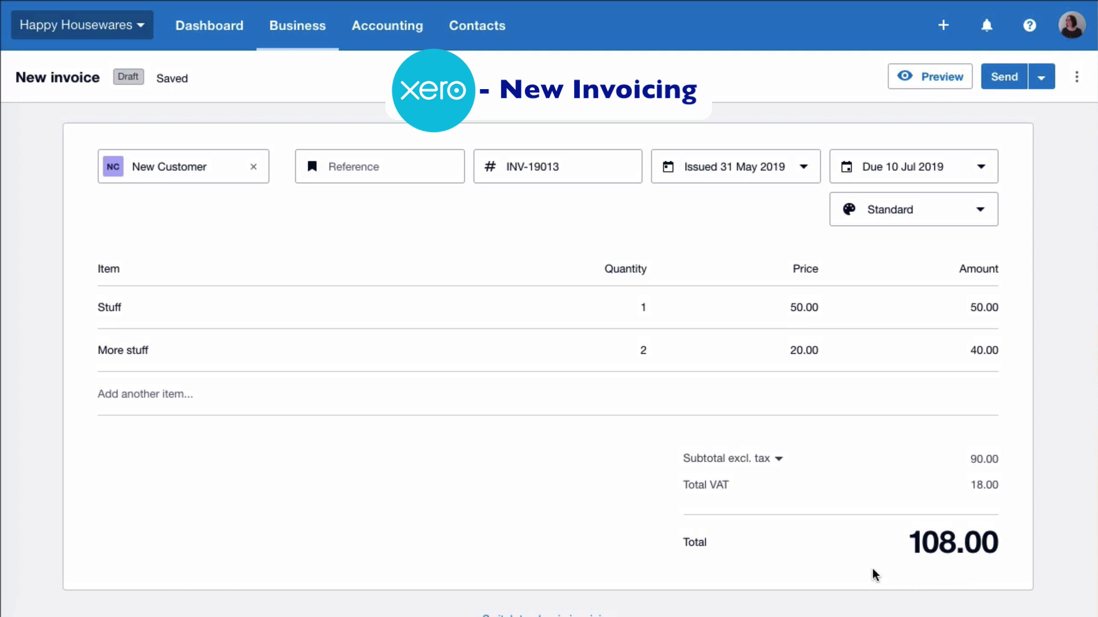
- Hide the Reference field from the invoice entry form and save the invoice field selection
left_click(1073, 83)
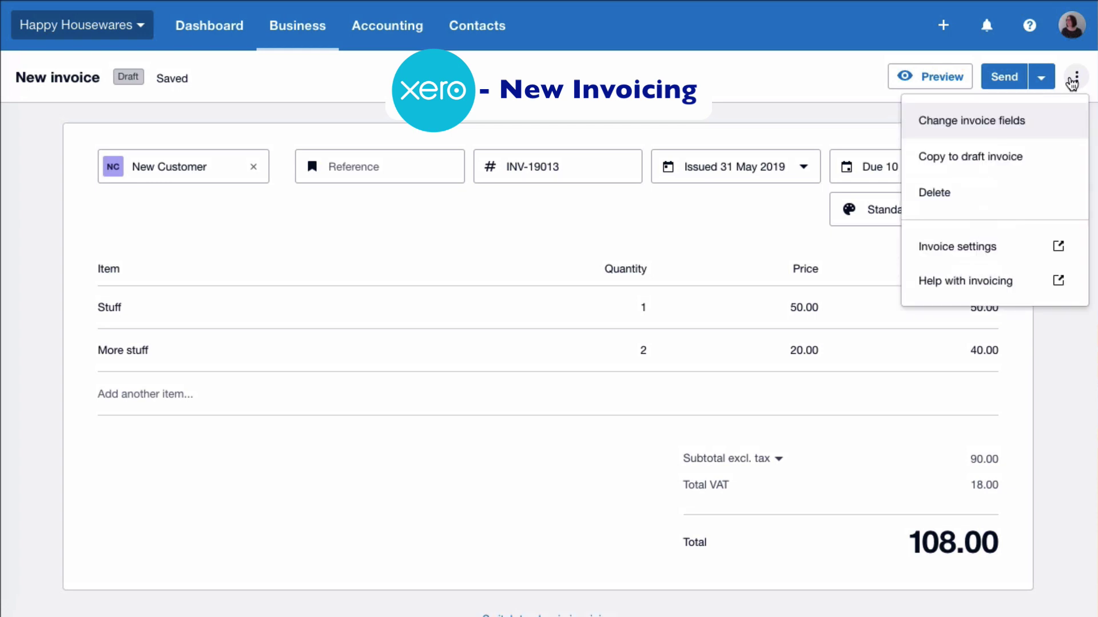
left_click(994, 130)
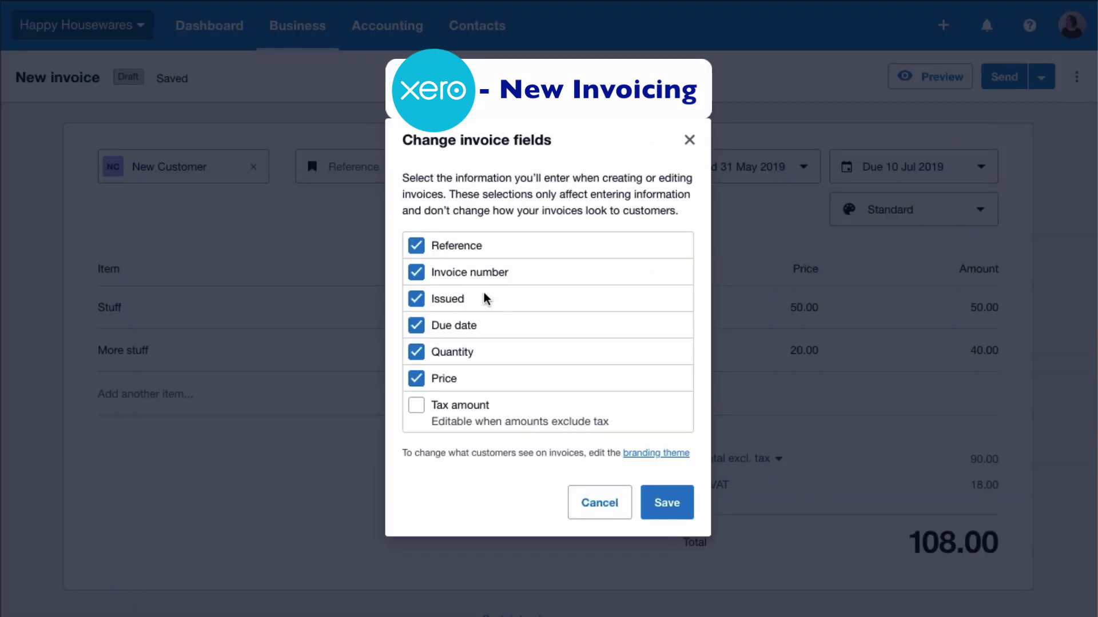
left_click(416, 247)
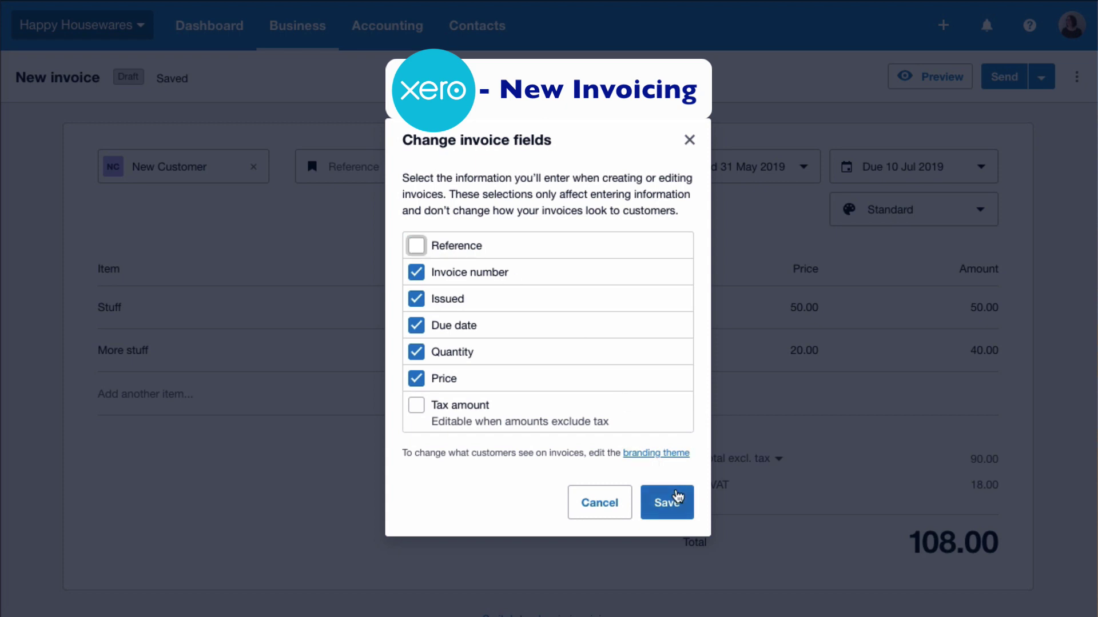
left_click(664, 505)
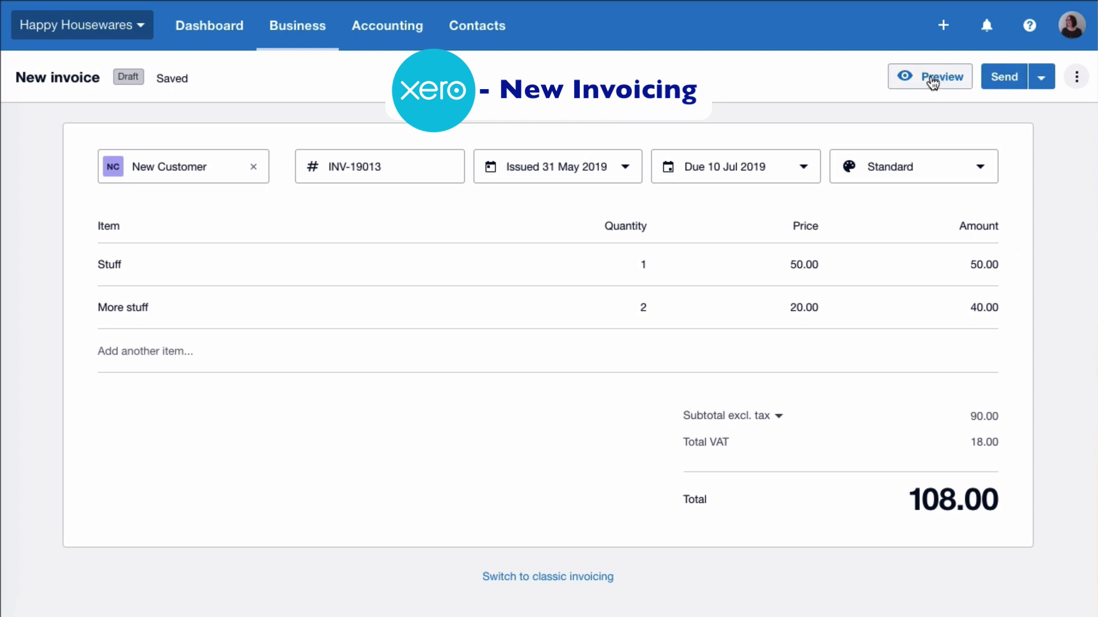
- Print the New Customer invoice and look through its PDF from the header to the payment details
left_click(1039, 76)
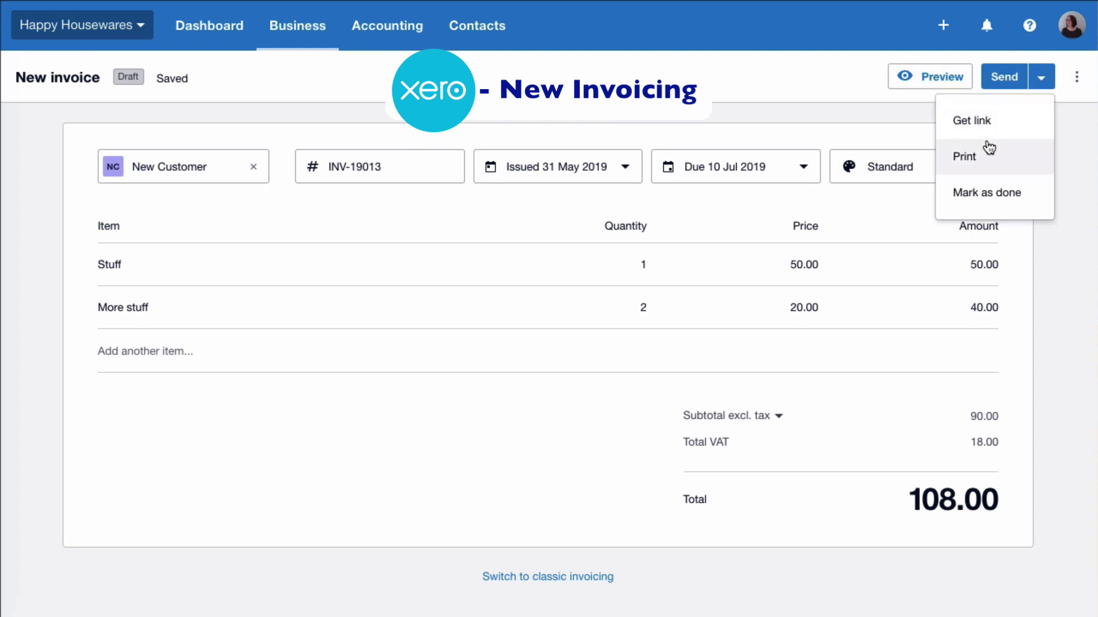
left_click(965, 156)
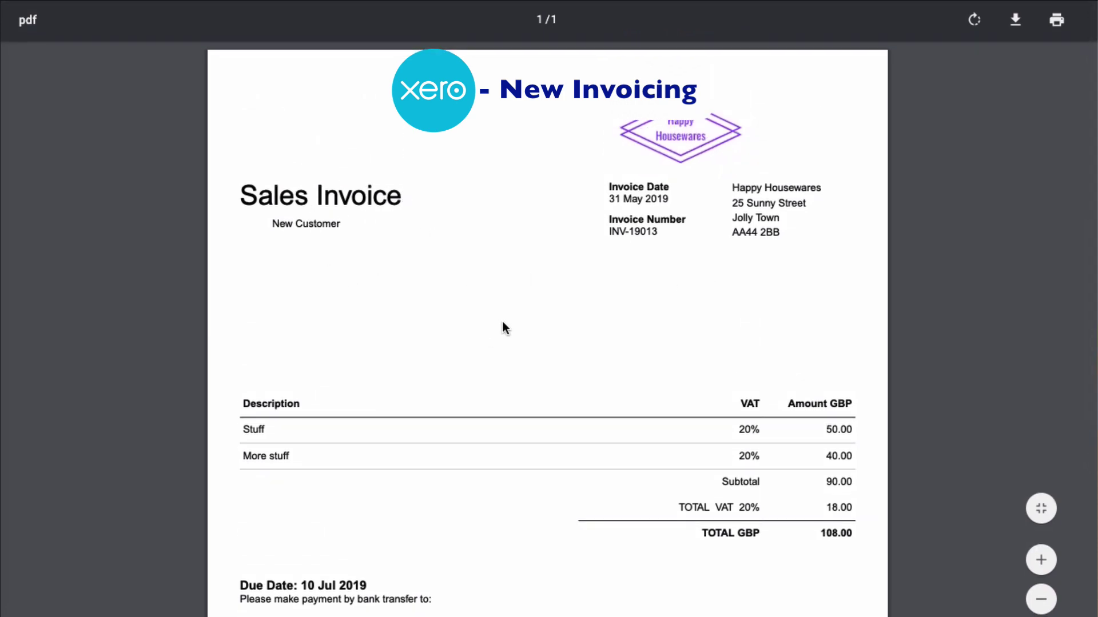
scroll(715, 304, "down", 3)
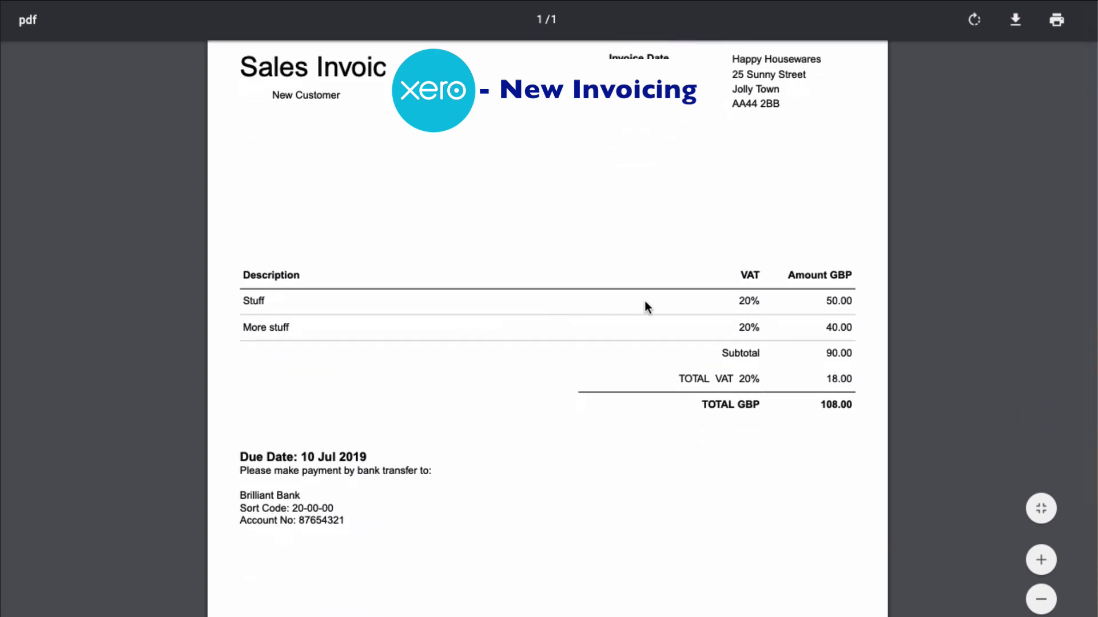
scroll(629, 319, "down", 1)
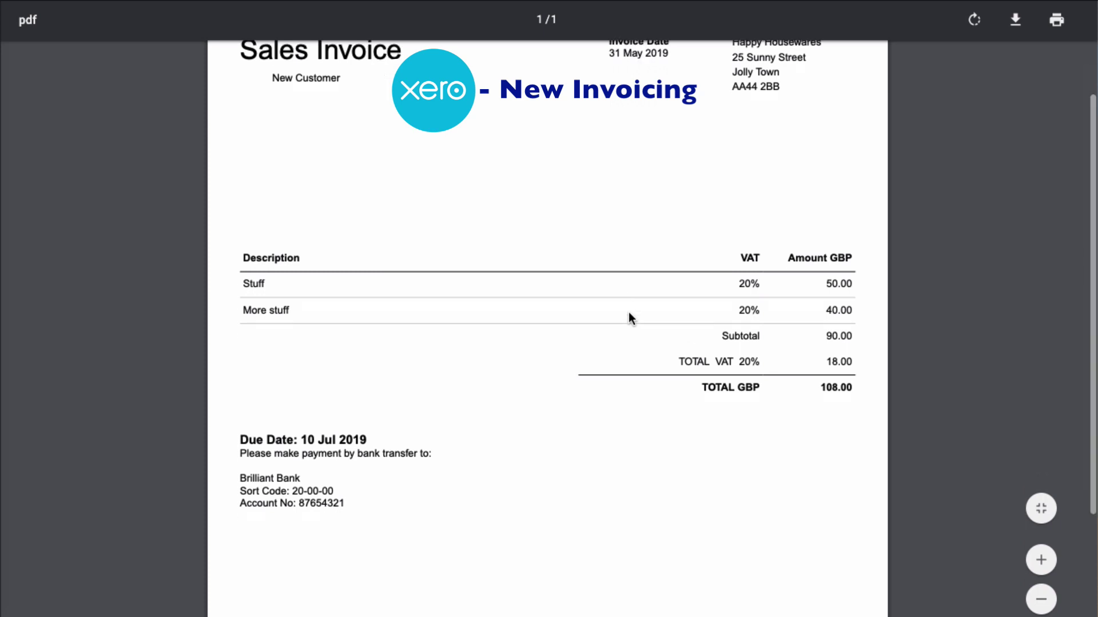
scroll(522, 296, "up", 3)
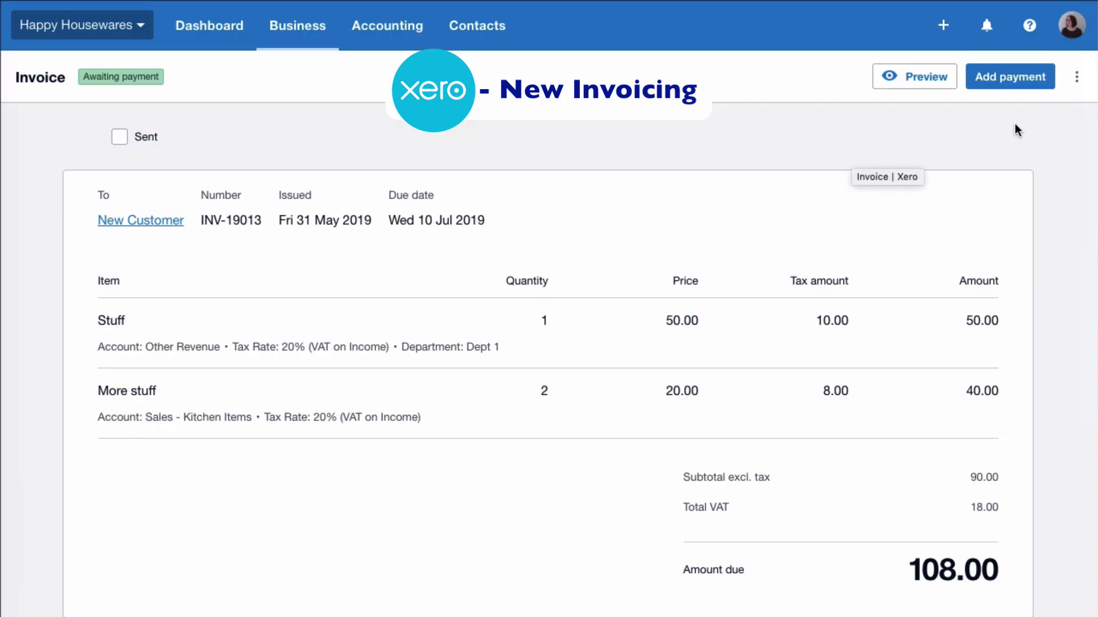
- In the invoice settings, edit the Standard branding theme to show item code and unit price & quantity, and save it
left_click(1072, 83)
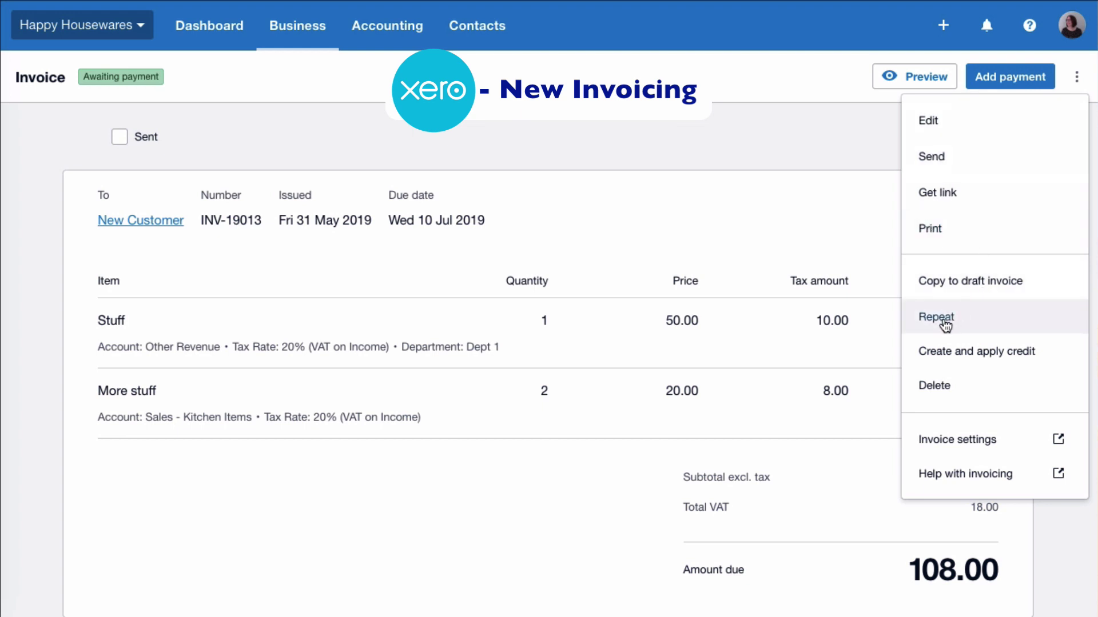
left_click(966, 440)
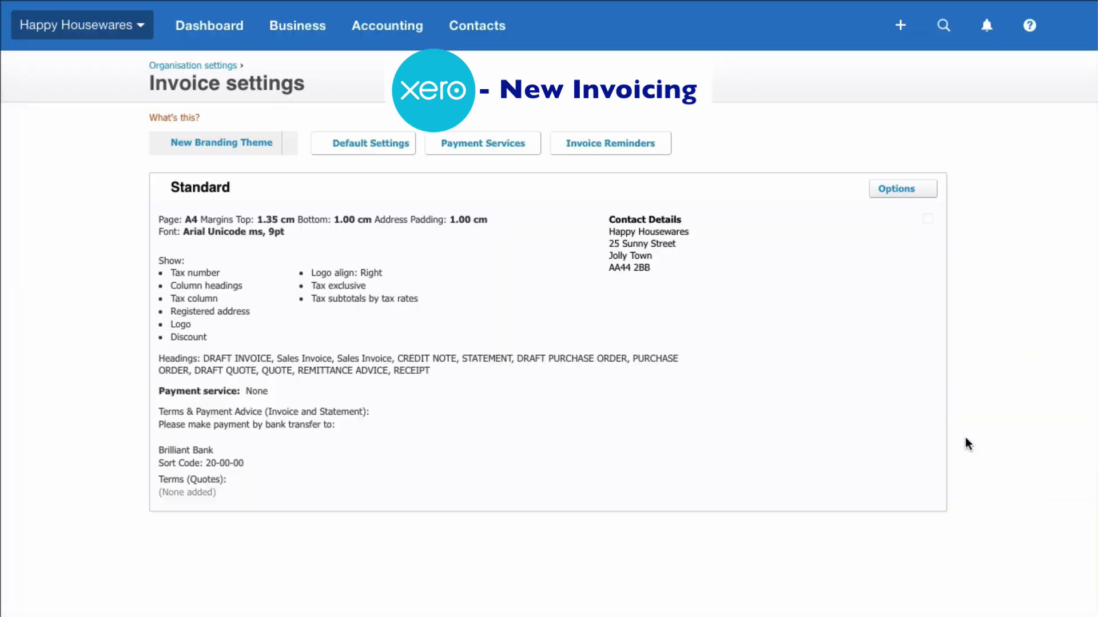
scroll(812, 454, "down", 3)
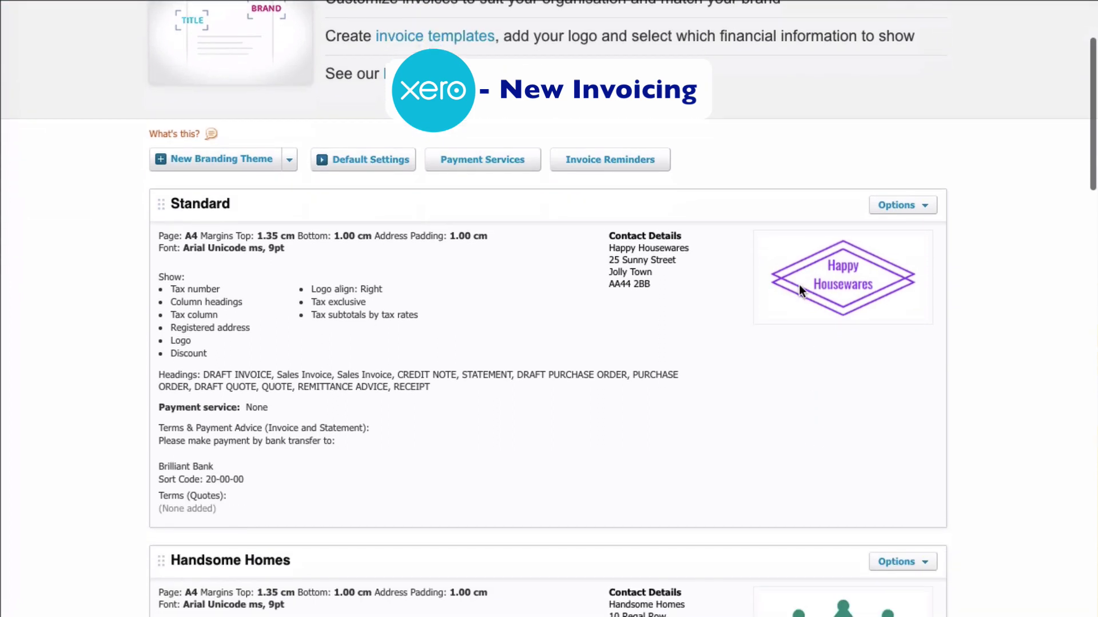
left_click(896, 205)
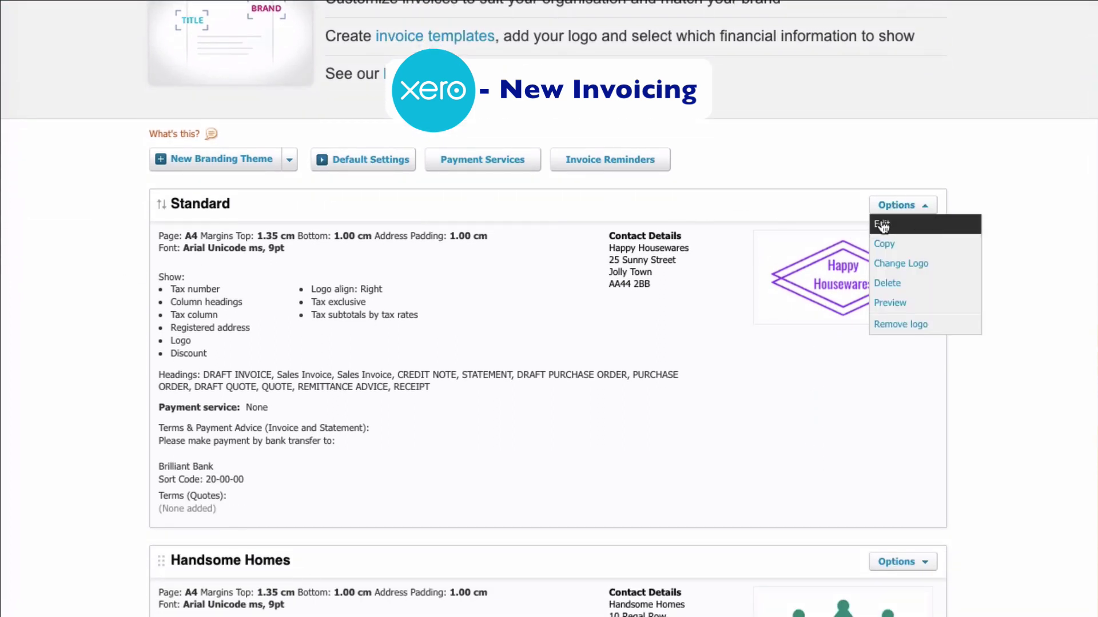
left_click(883, 226)
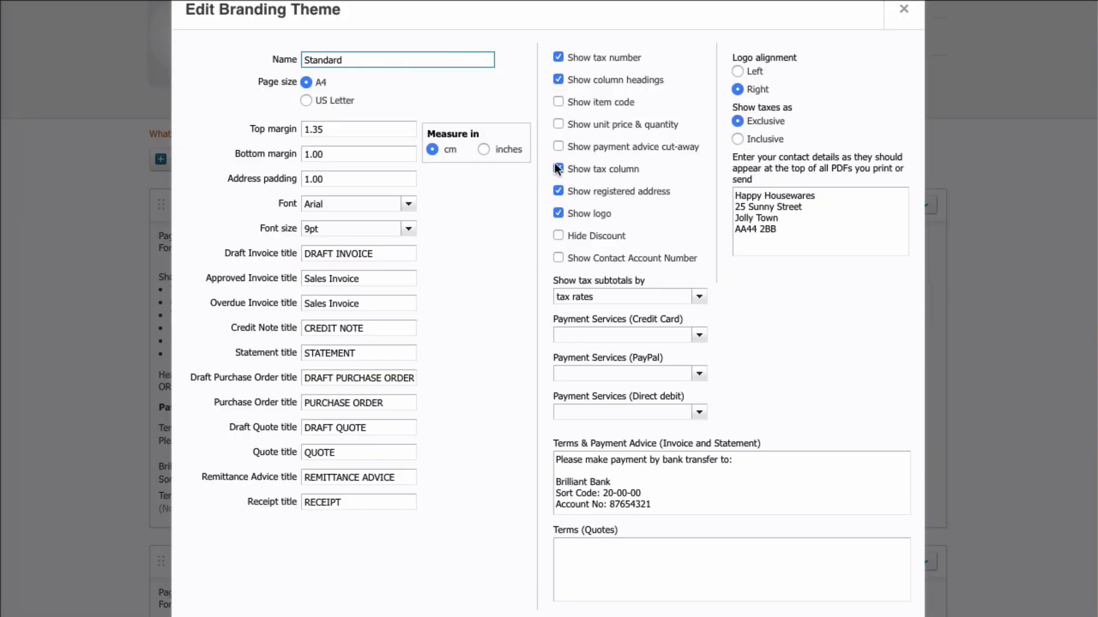
left_click(554, 101)
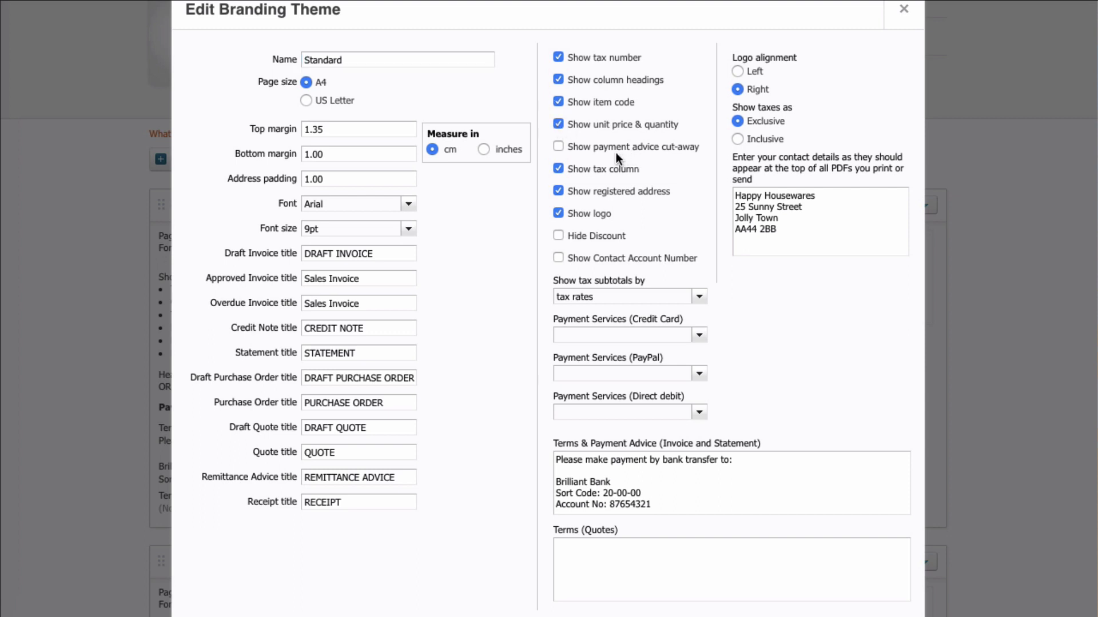
scroll(684, 187, "down", 4)
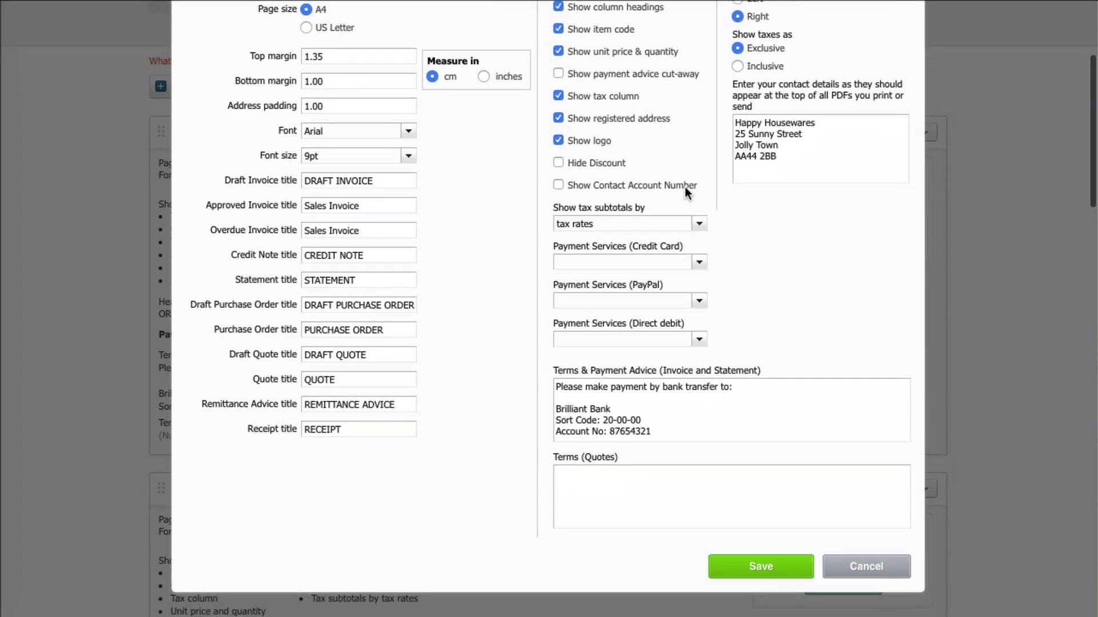
left_click(764, 428)
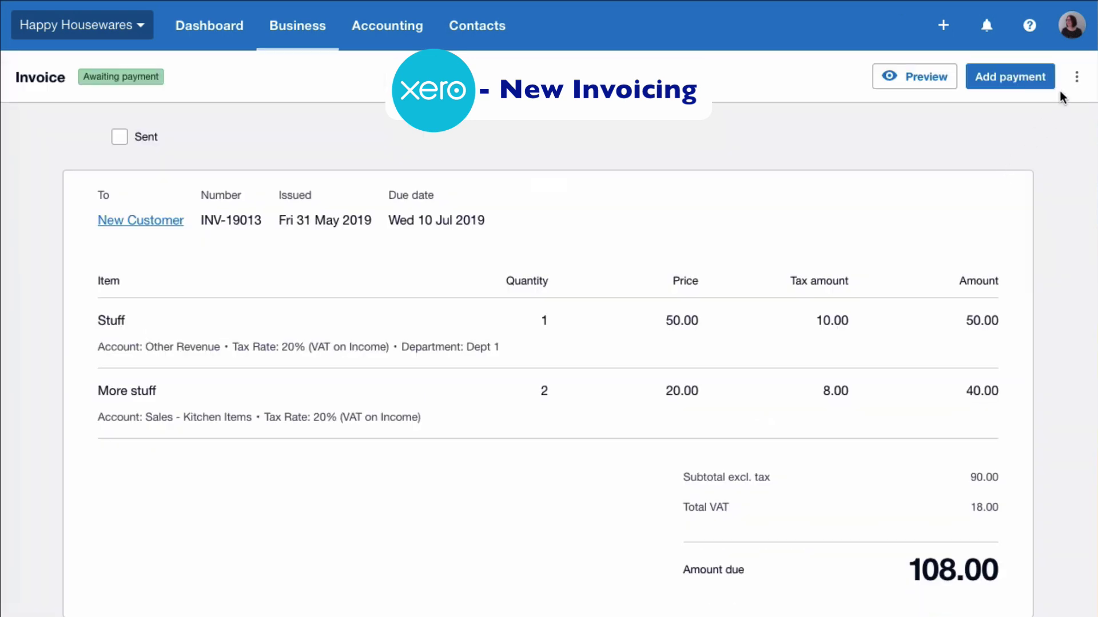
- Print the New Customer invoice again and check its item, quantity and unit price columns in the PDF
left_click(1074, 76)
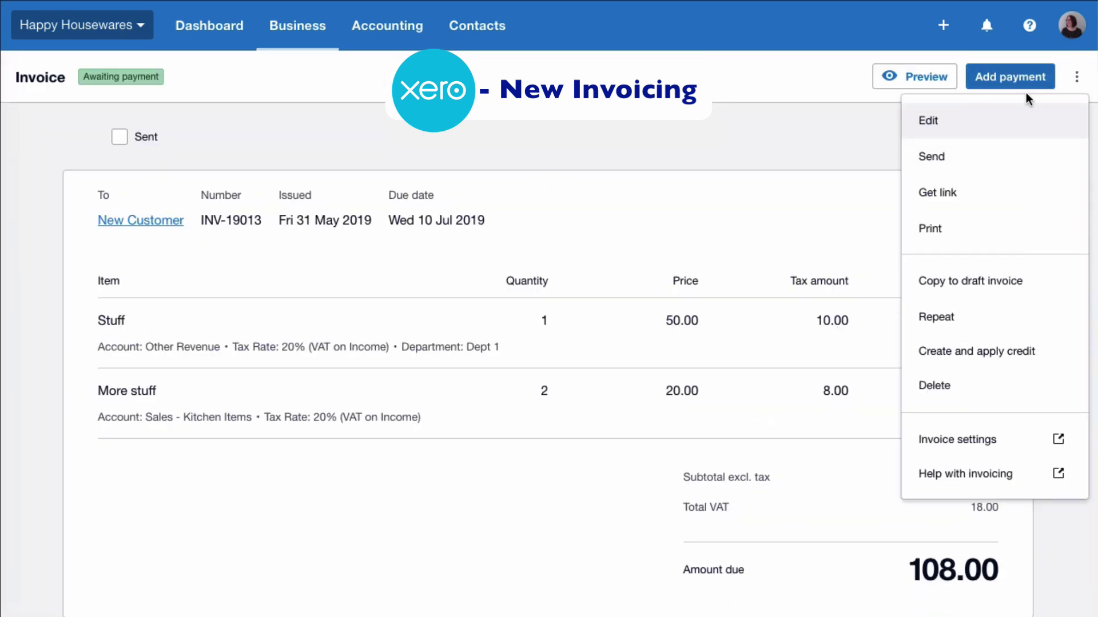
left_click(931, 231)
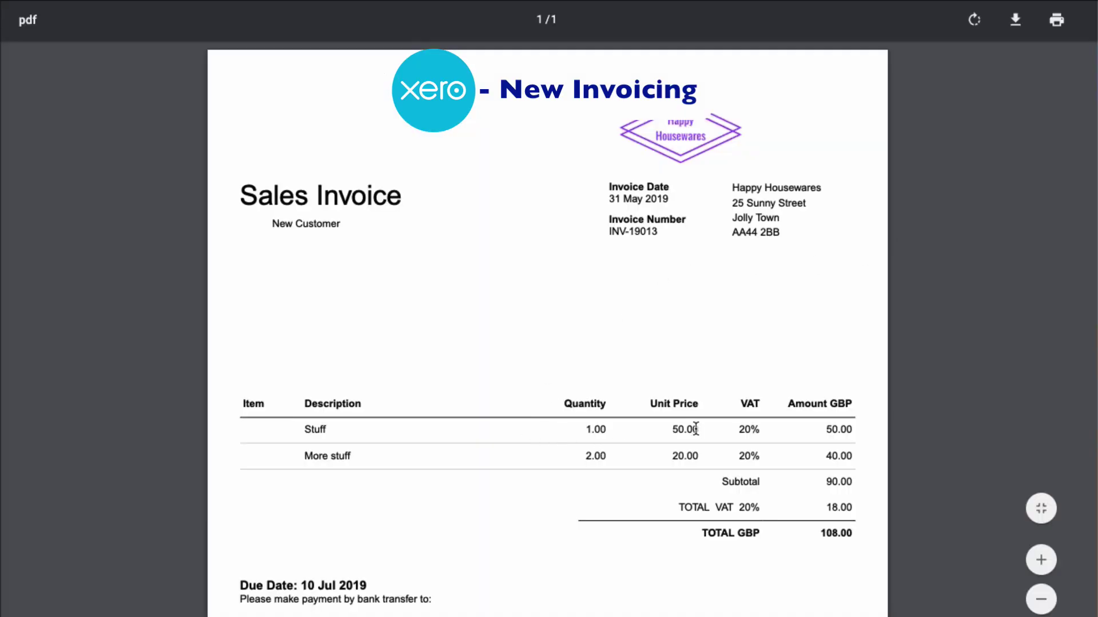
scroll(686, 440, "down", 1)
scroll(684, 449, "up", 1)
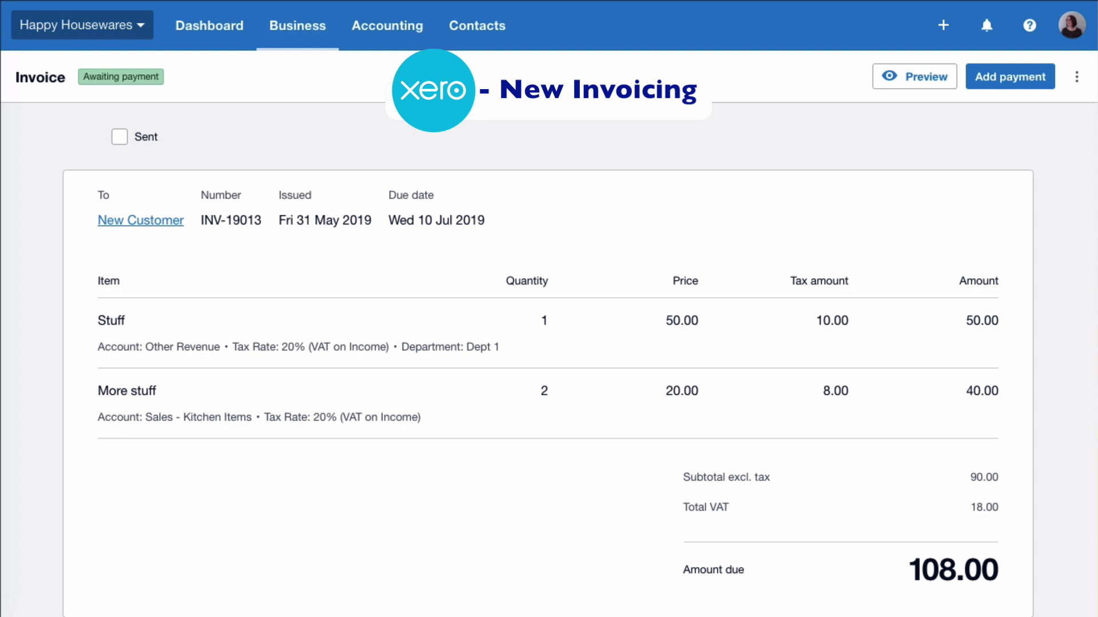
- View the Products and services list and the Tracking categories page in the advanced accounting settings
left_click(306, 25)
left_click(352, 357)
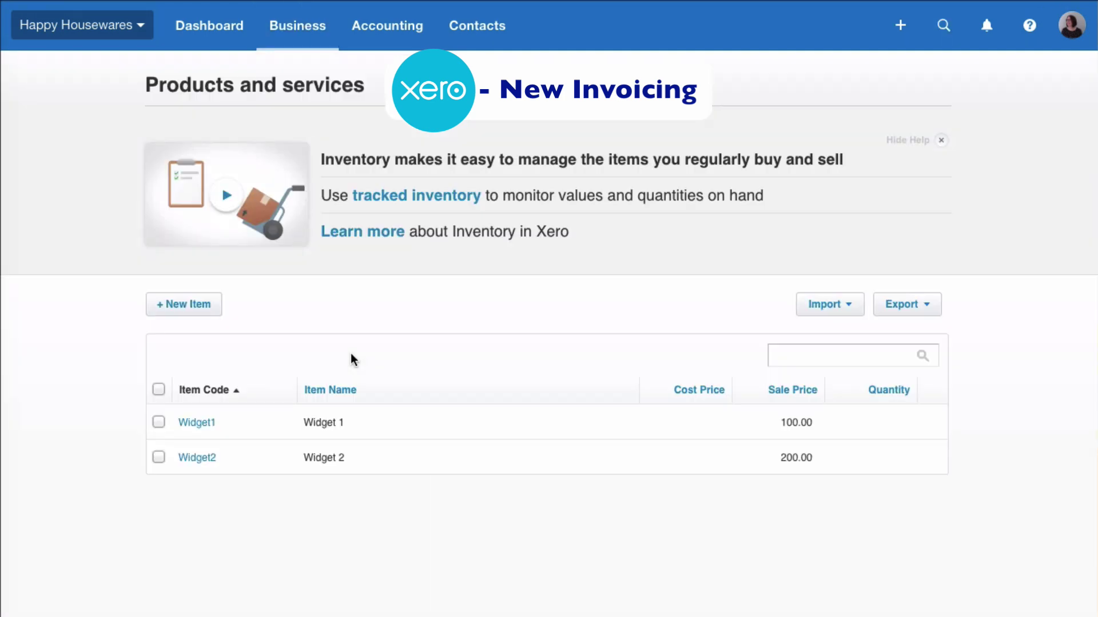
left_click(388, 29)
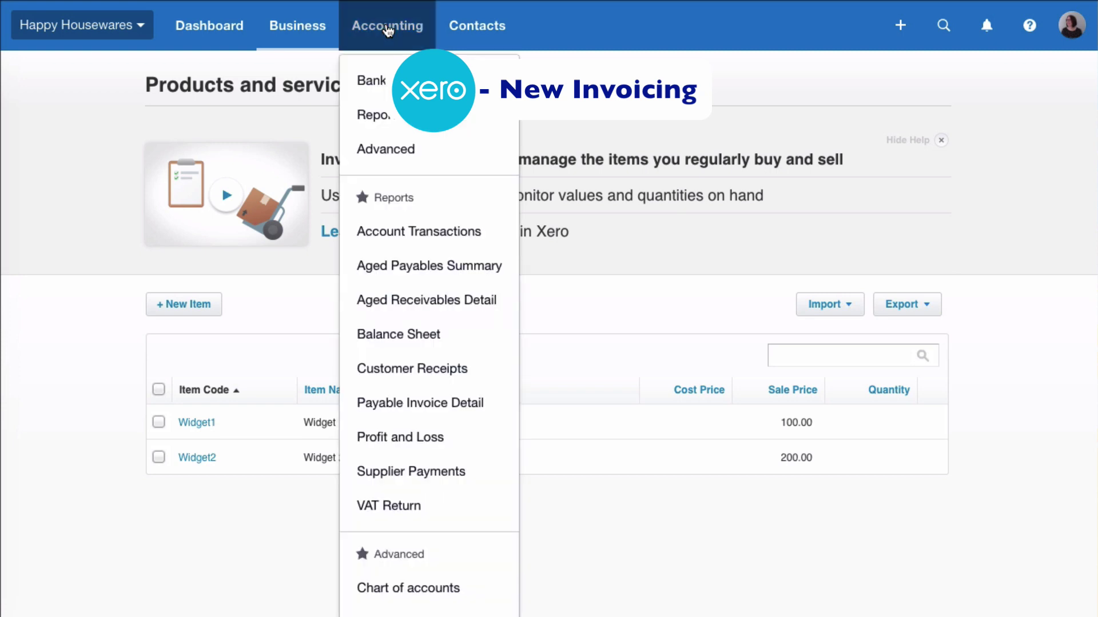
scroll(418, 216, "down", 1)
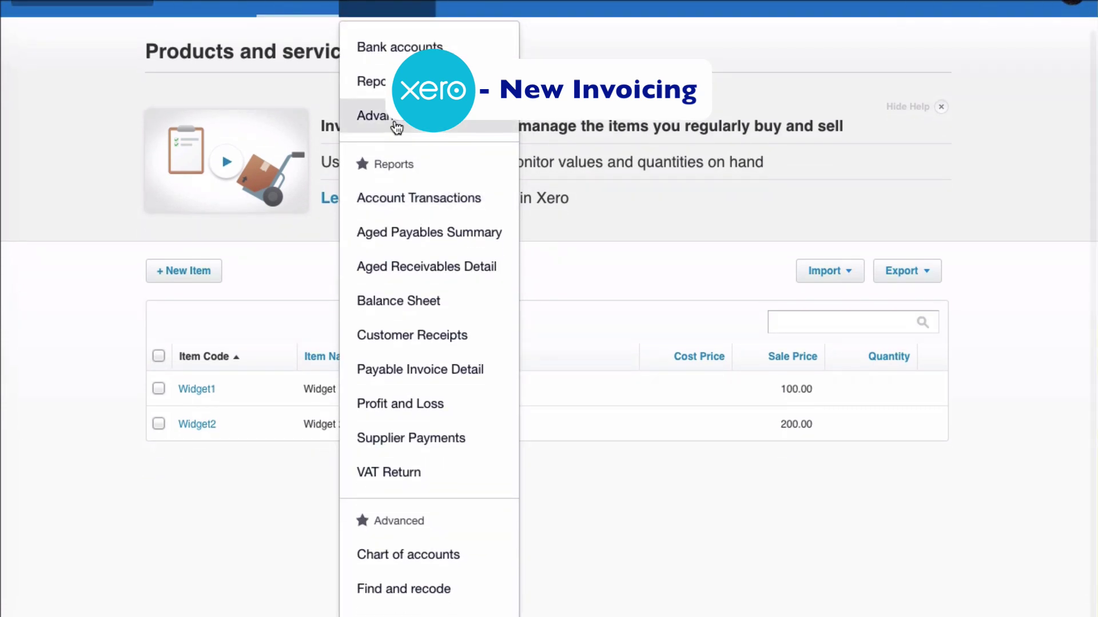
scroll(584, 216, "up", 1)
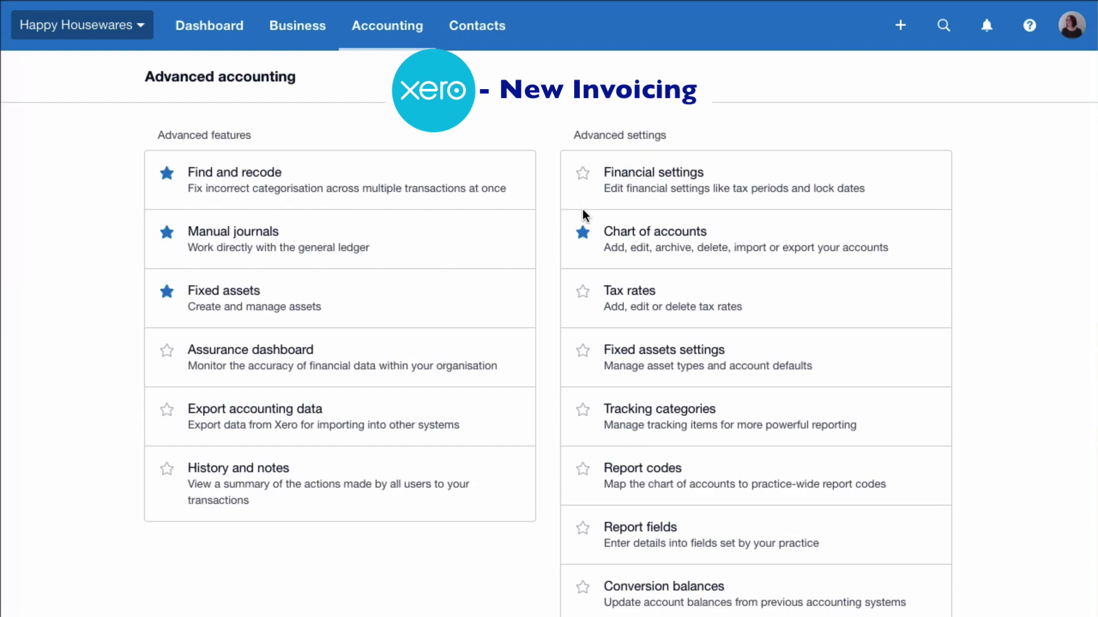
left_click(664, 422)
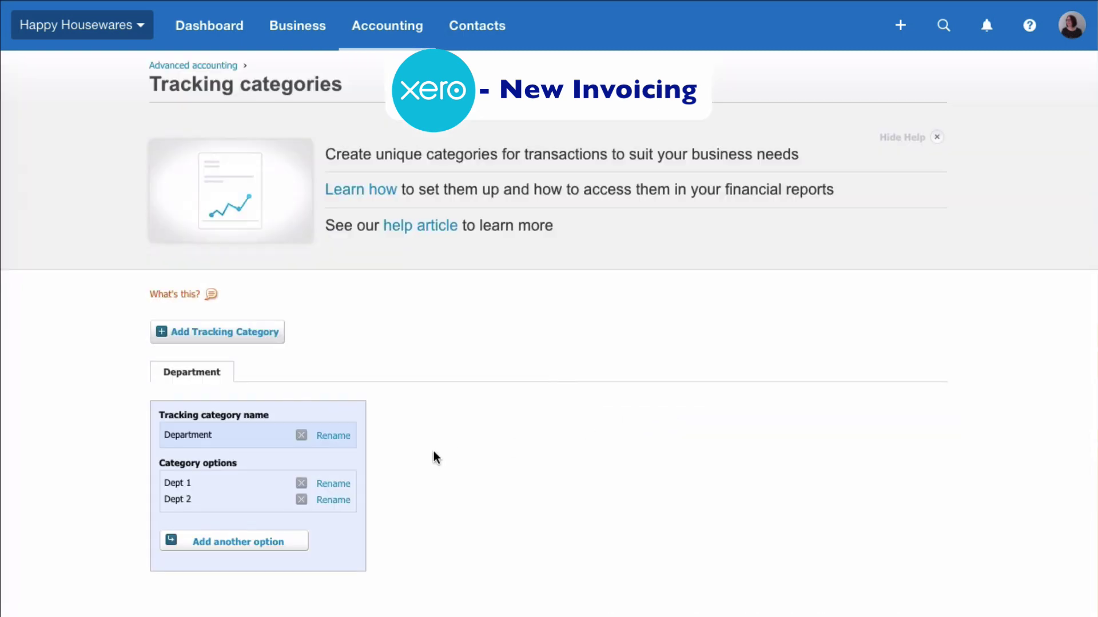